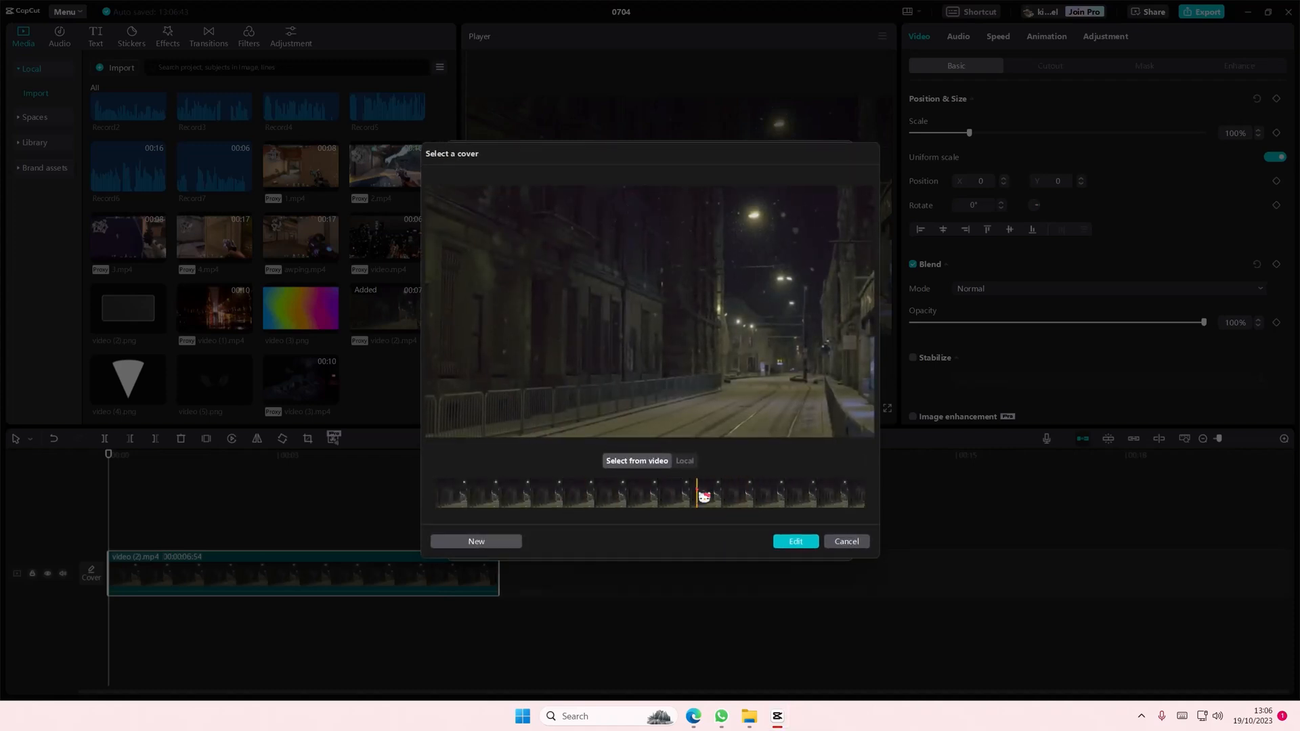
# Keep the frame selected from the video as the cover image and open it in the cover designer
pyautogui.click(684, 462)
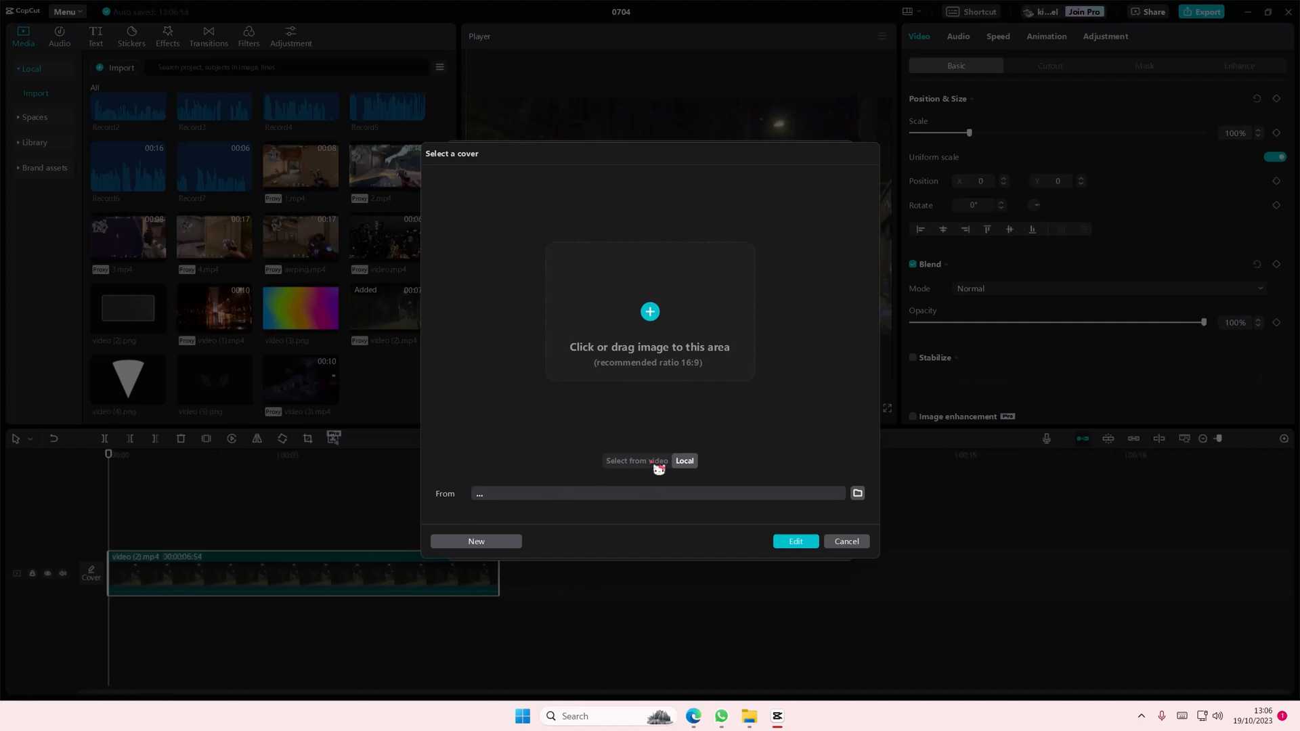
pyautogui.click(658, 466)
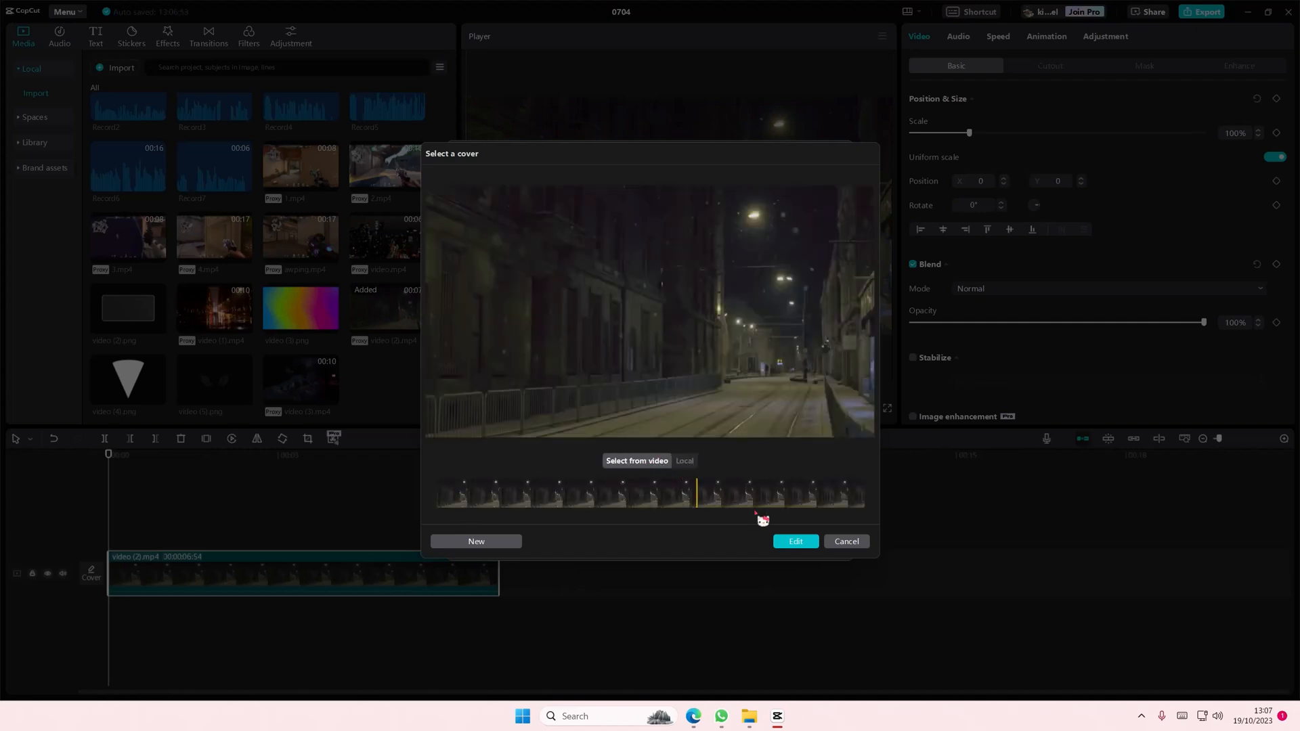
pyautogui.click(798, 542)
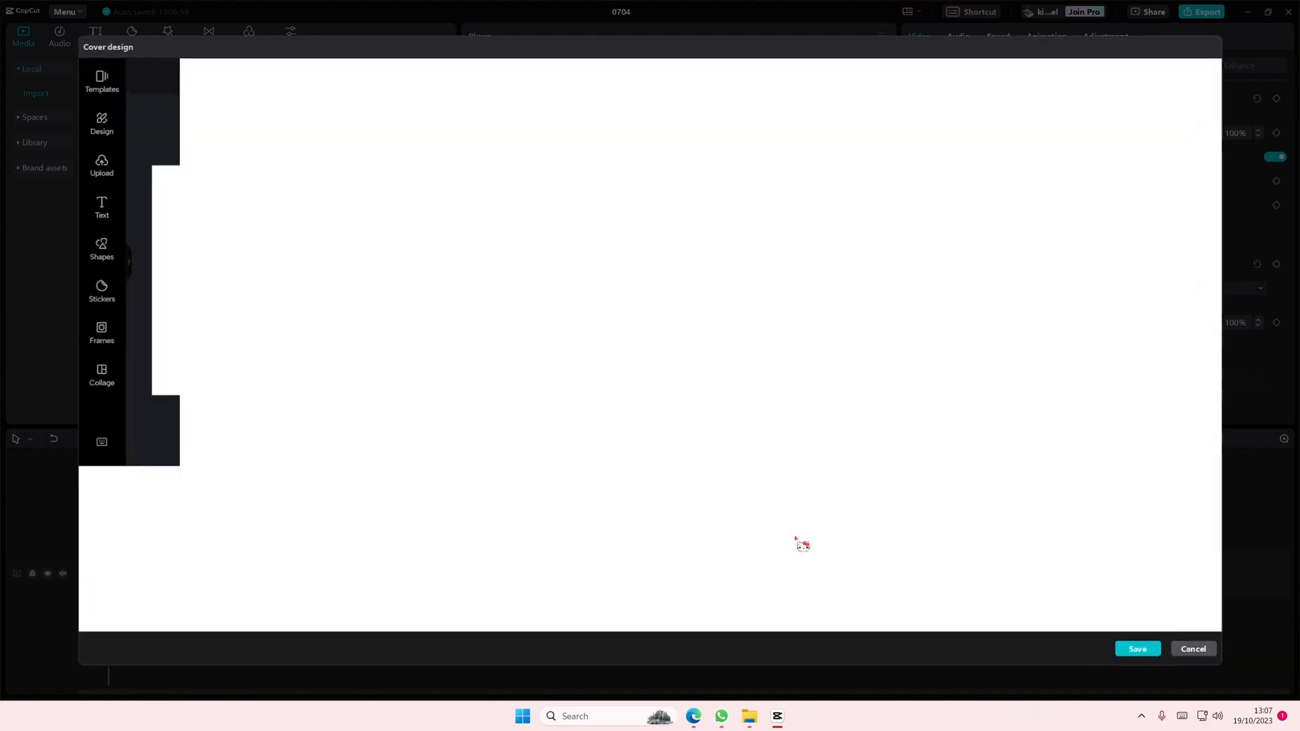
# Try the "what i eat" video cover template on the street frame and undo it
pyautogui.click(112, 95)
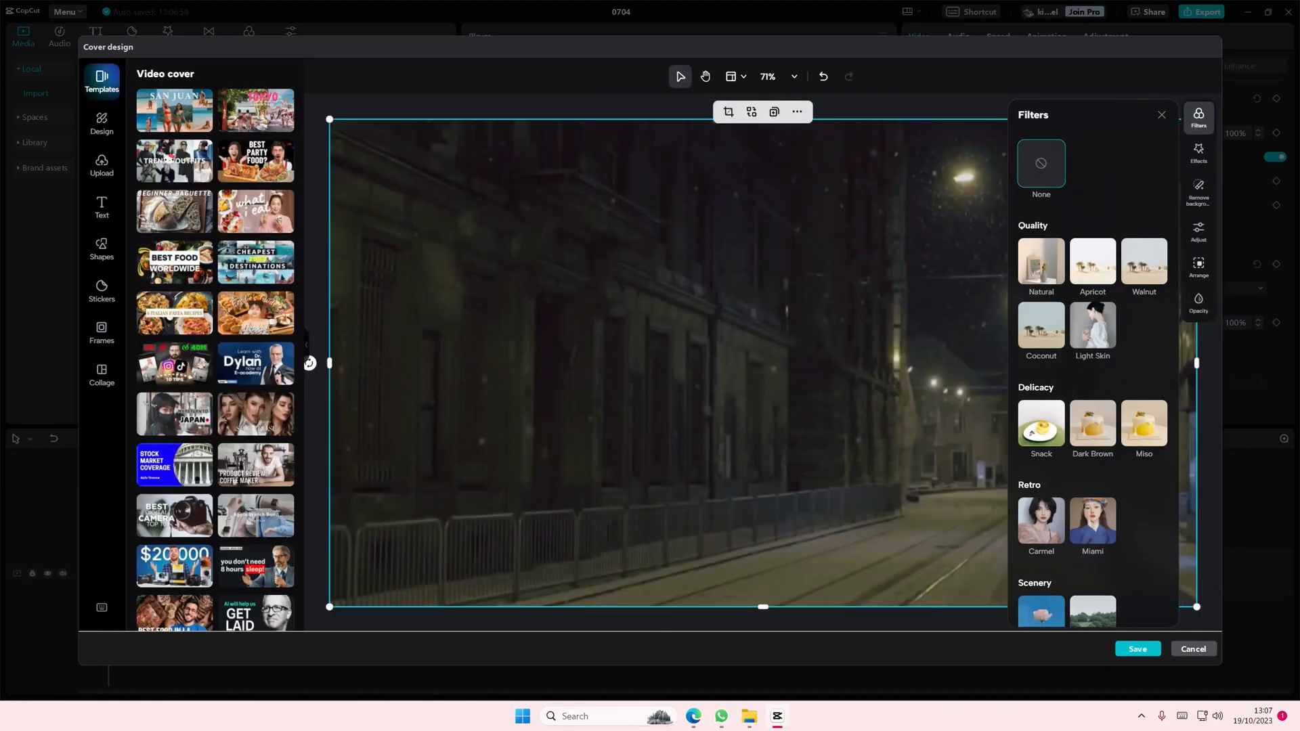
pyautogui.click(272, 209)
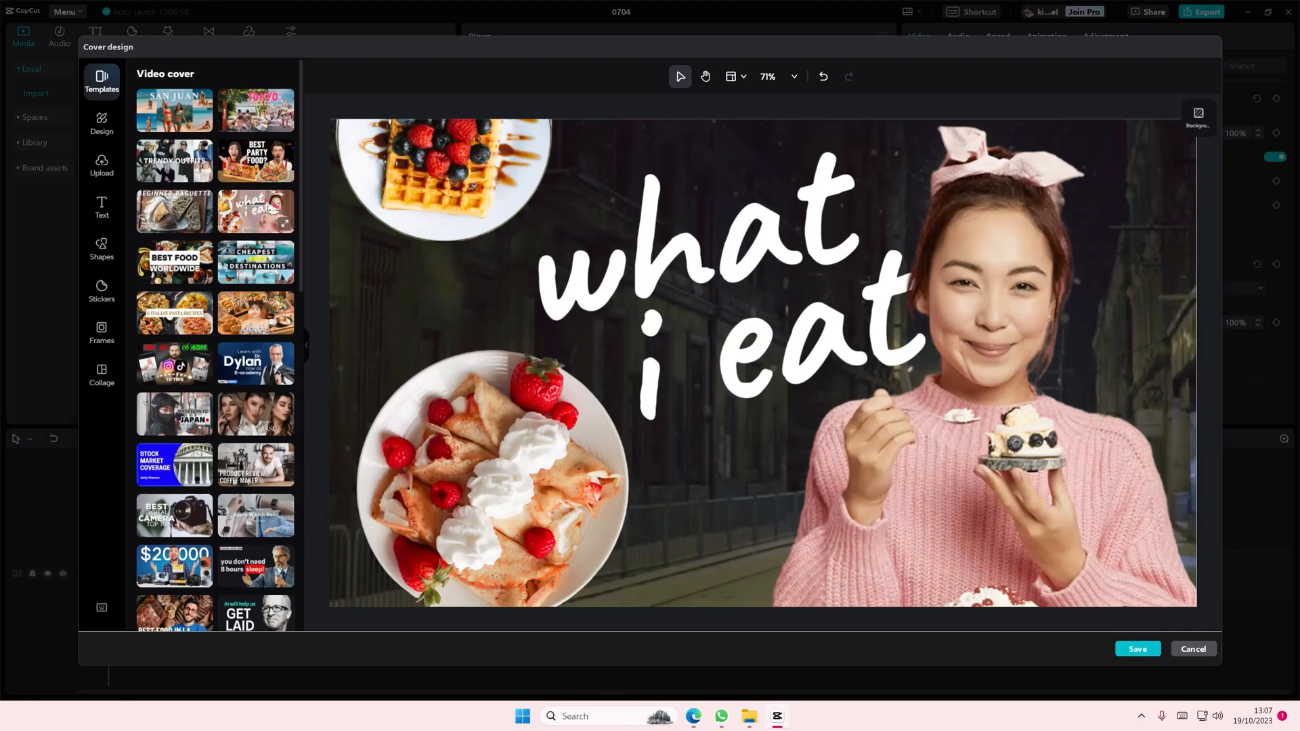
pyautogui.click(528, 437)
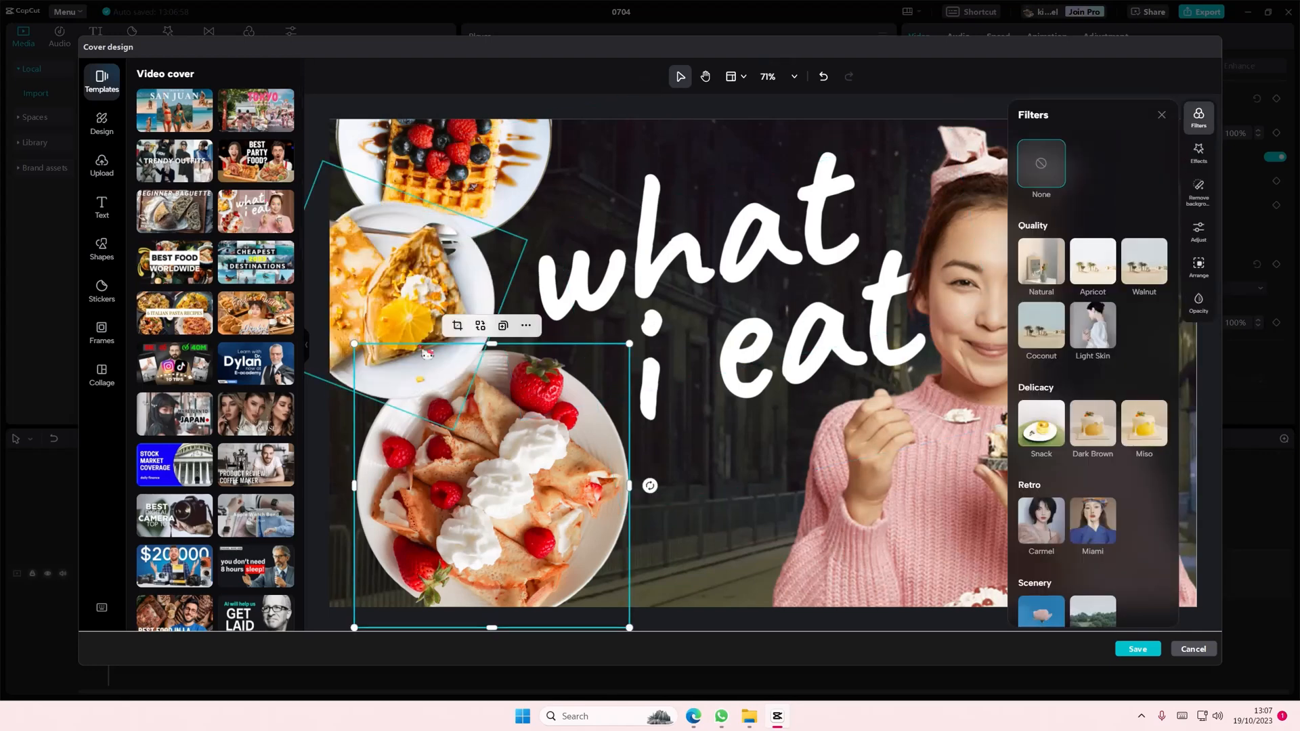
pyautogui.hotkey('ctrl', 'z')
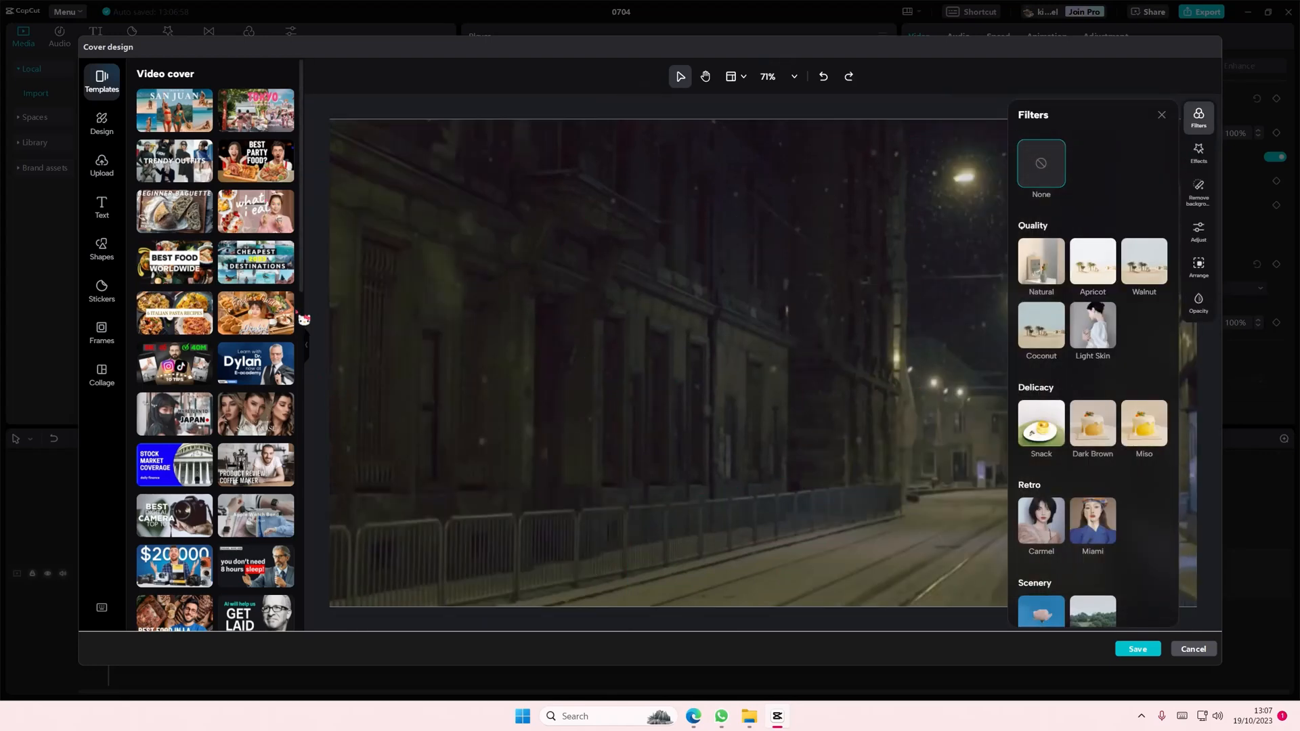
# Try the VOYAGE text preset on the cover and delete its lettering and wave graphic
pyautogui.click(101, 123)
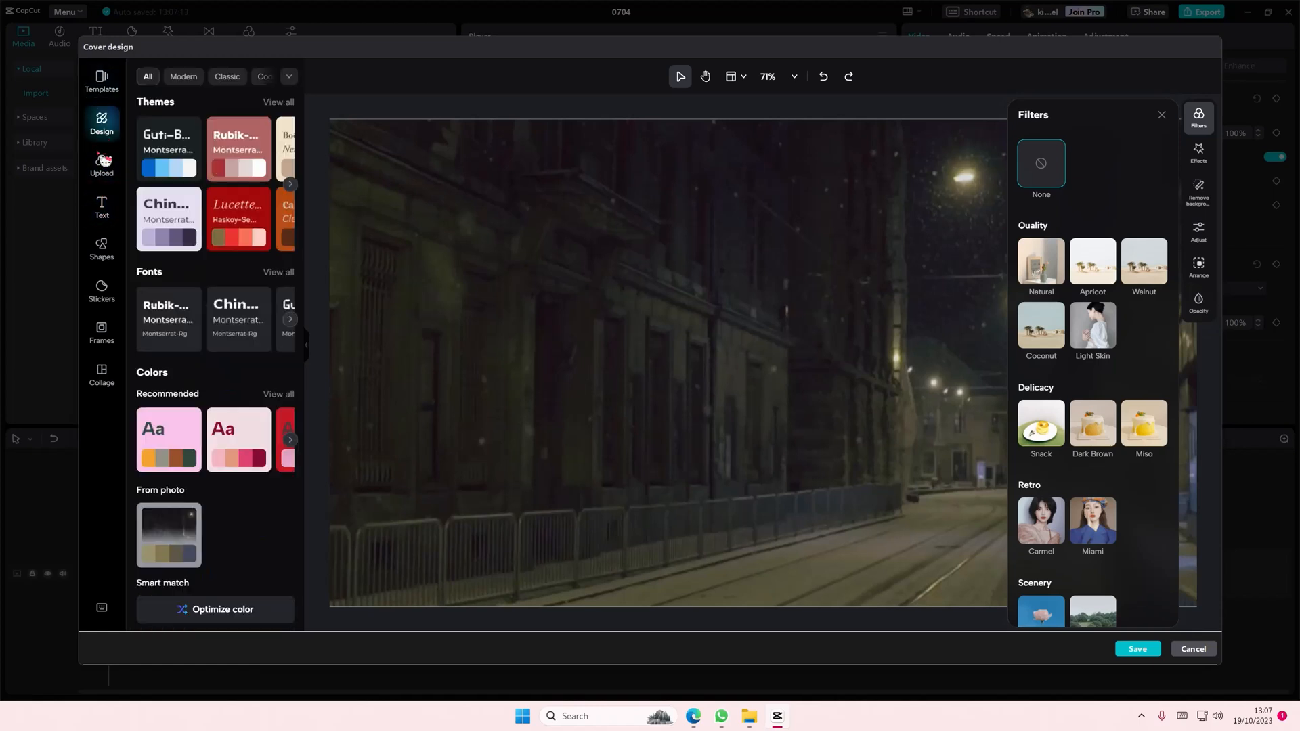
pyautogui.click(101, 163)
pyautogui.click(101, 204)
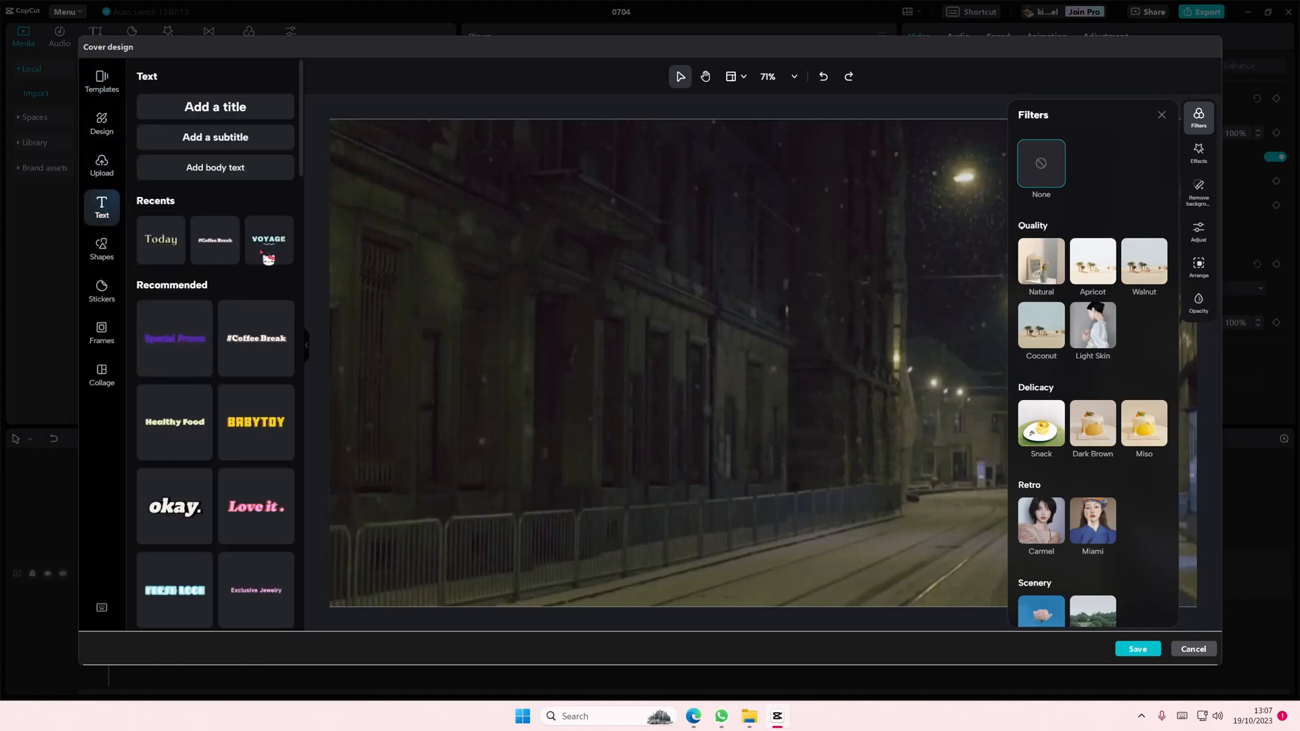
pyautogui.click(268, 250)
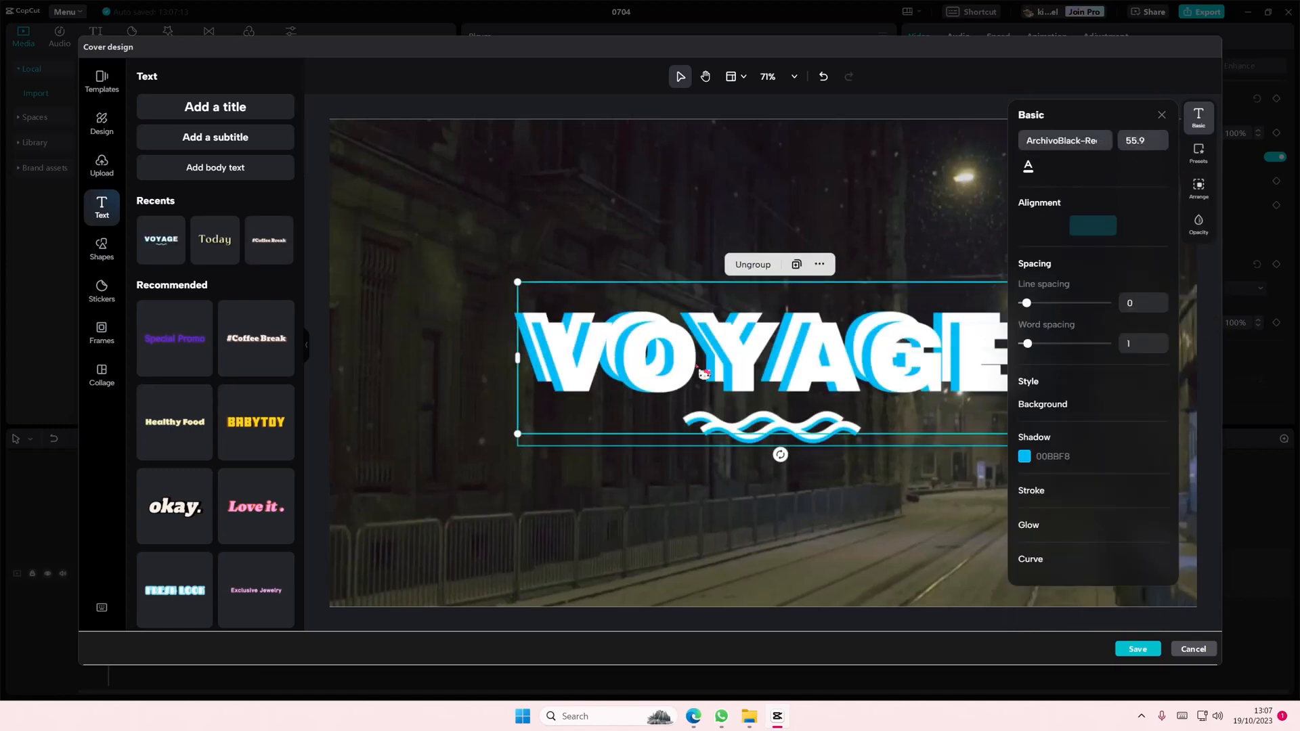
pyautogui.press('Delete')
pyautogui.click(713, 430)
pyautogui.press('Delete')
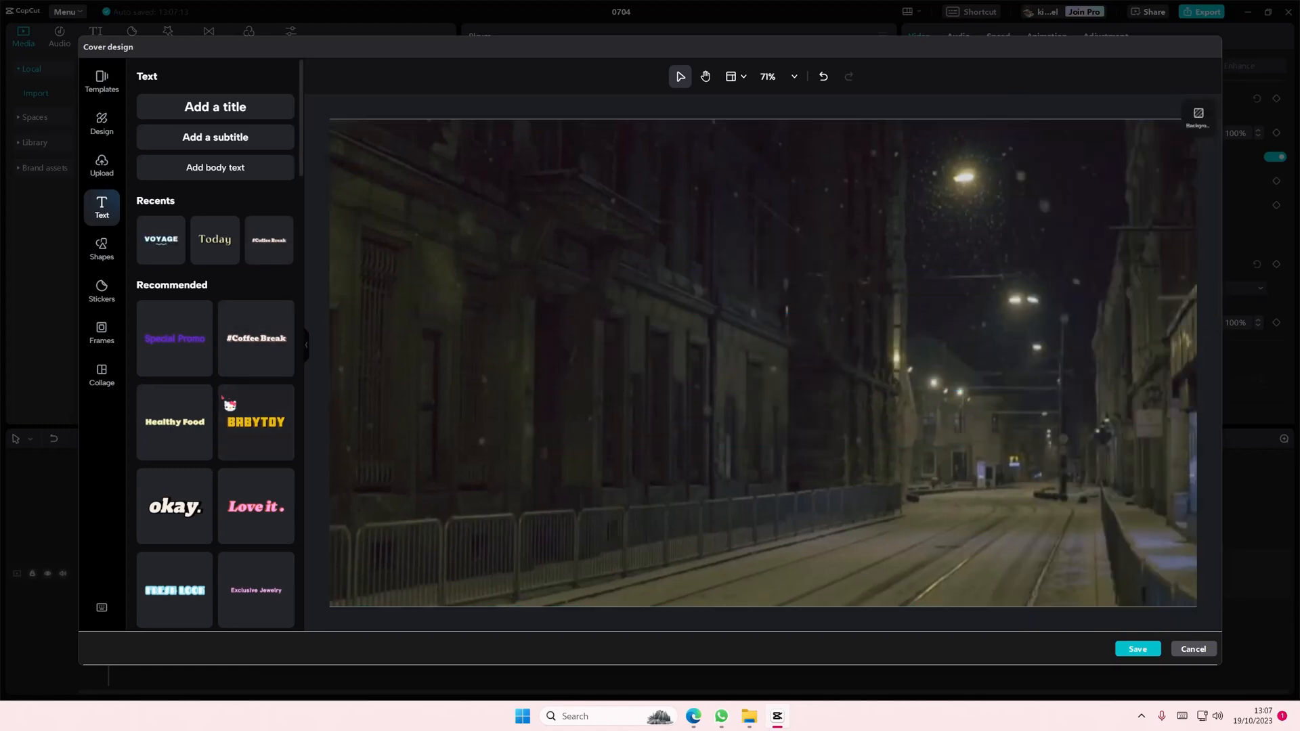
# Try the green outlined Spring text preset on the cover
pyautogui.scroll(-3, 178, 322)
pyautogui.scroll(-10, 180, 325)
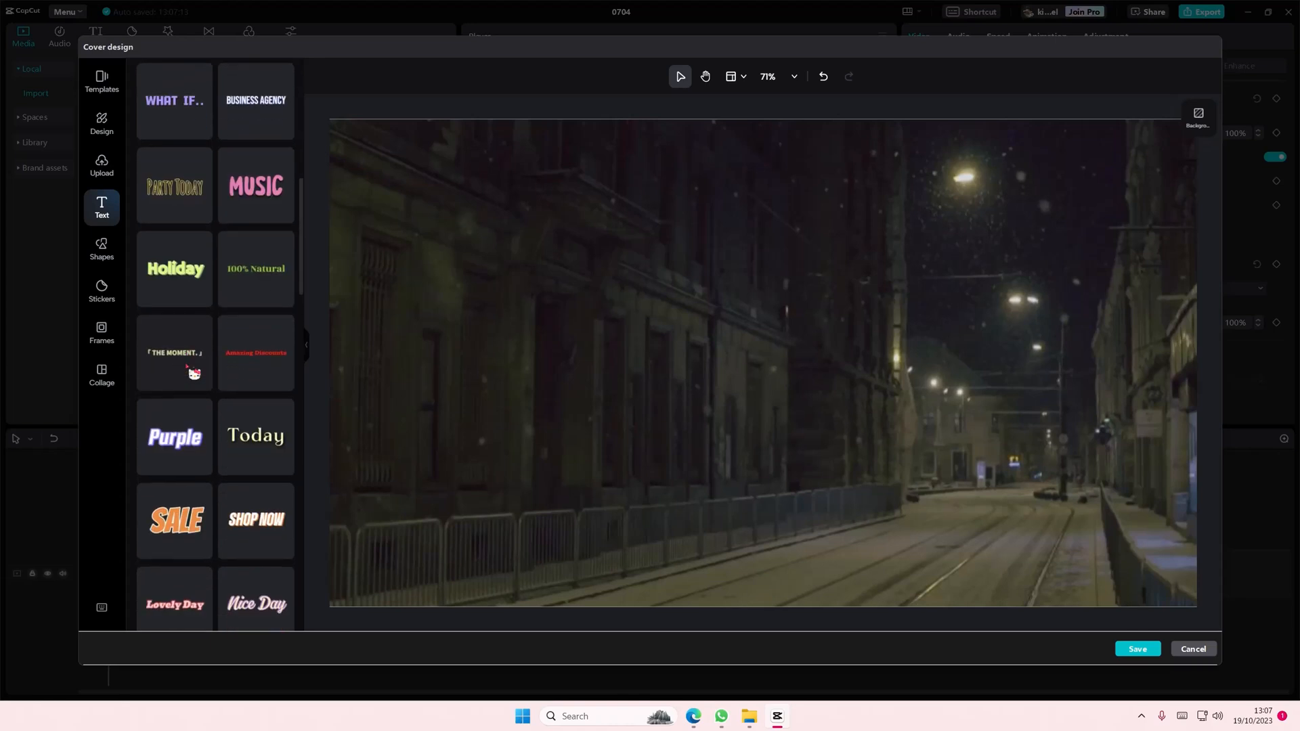
pyautogui.scroll(-2, 187, 364)
pyautogui.click(243, 341)
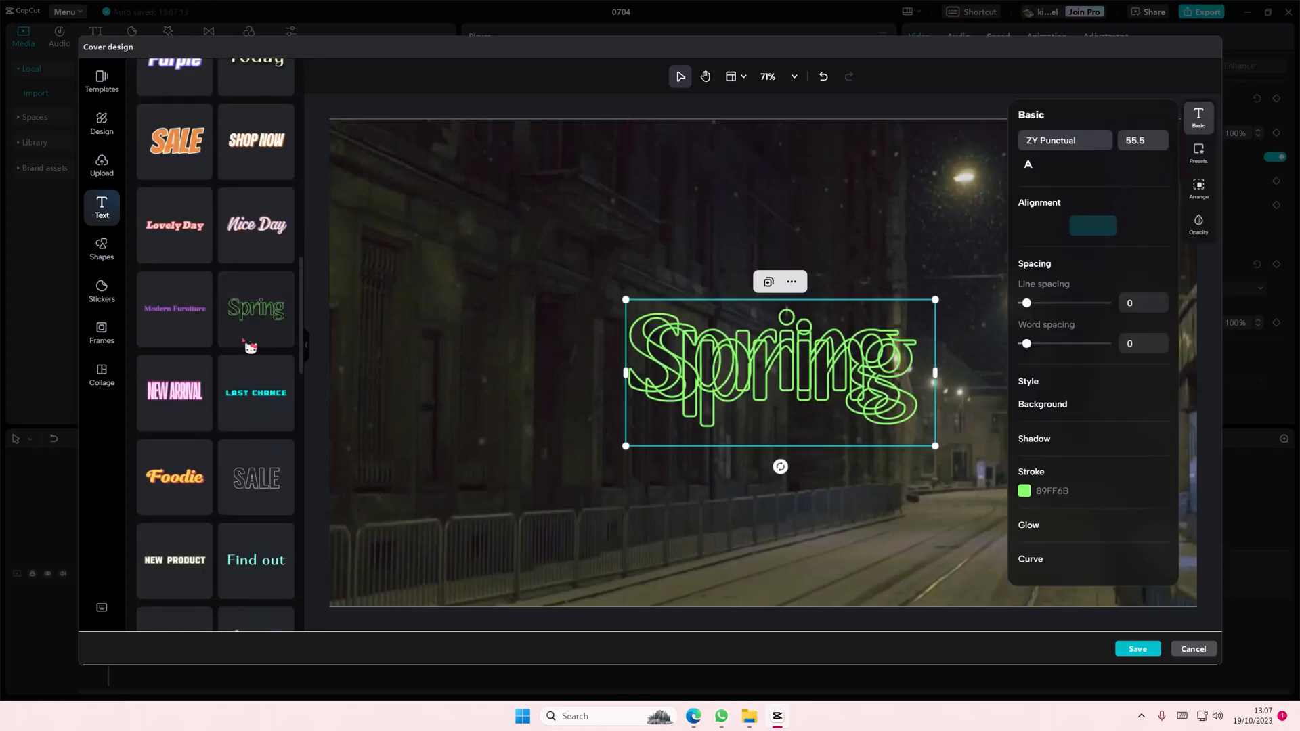
pyautogui.scroll(2, 250, 345)
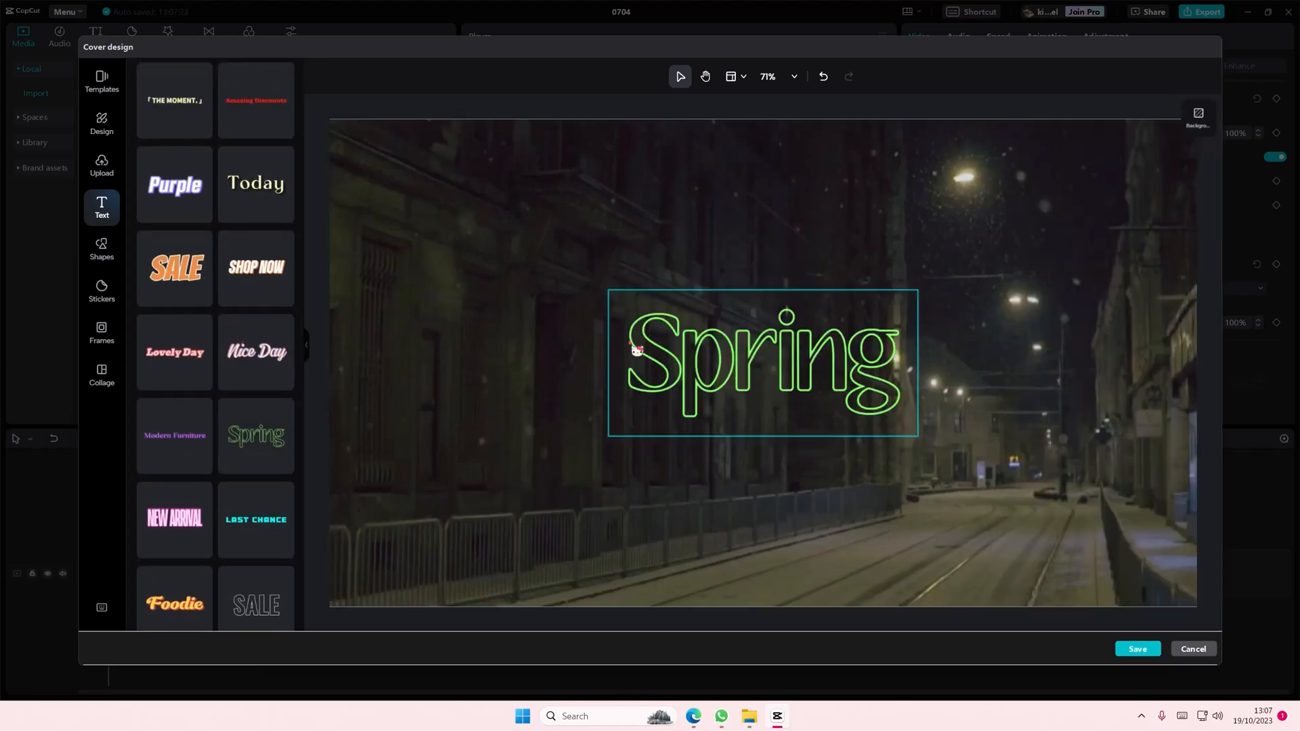
# Add the Today text preset to the cover, change its wording to "winter" and widen the box to fit one line
pyautogui.click(251, 214)
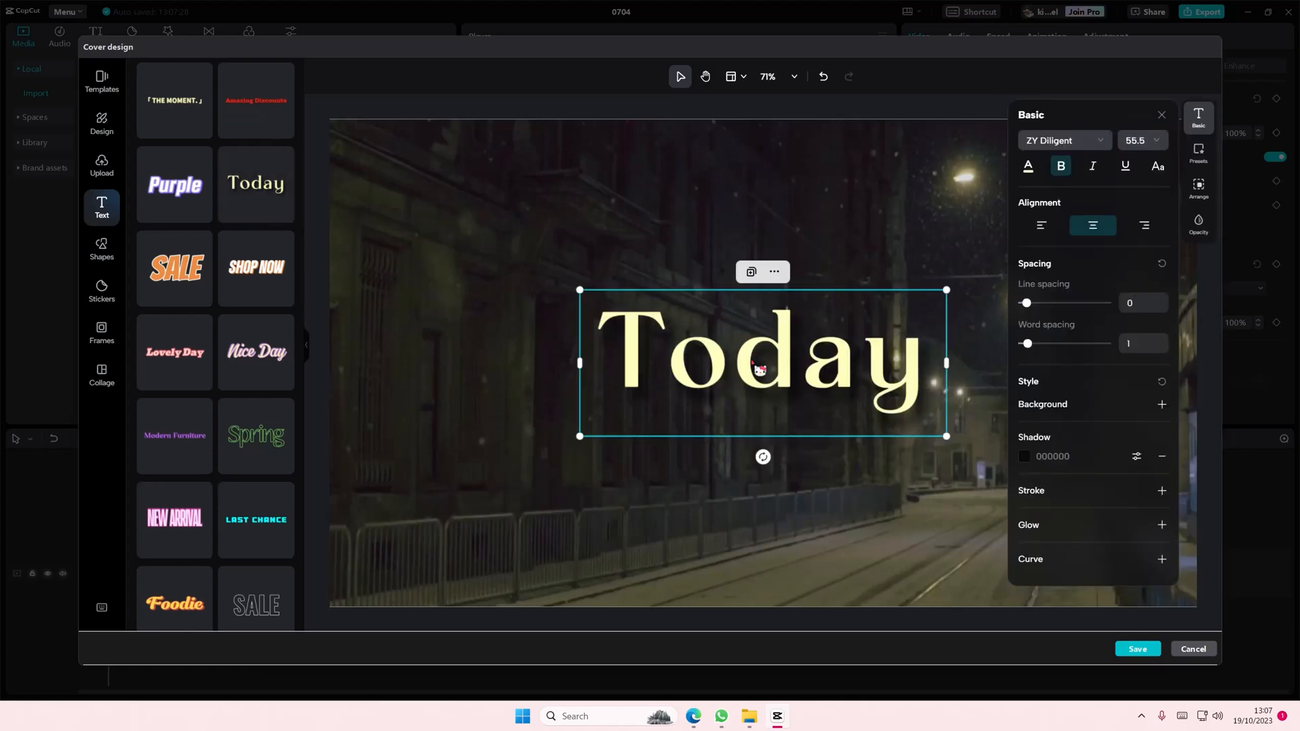
pyautogui.doubleClick(761, 369)
pyautogui.write('winter')
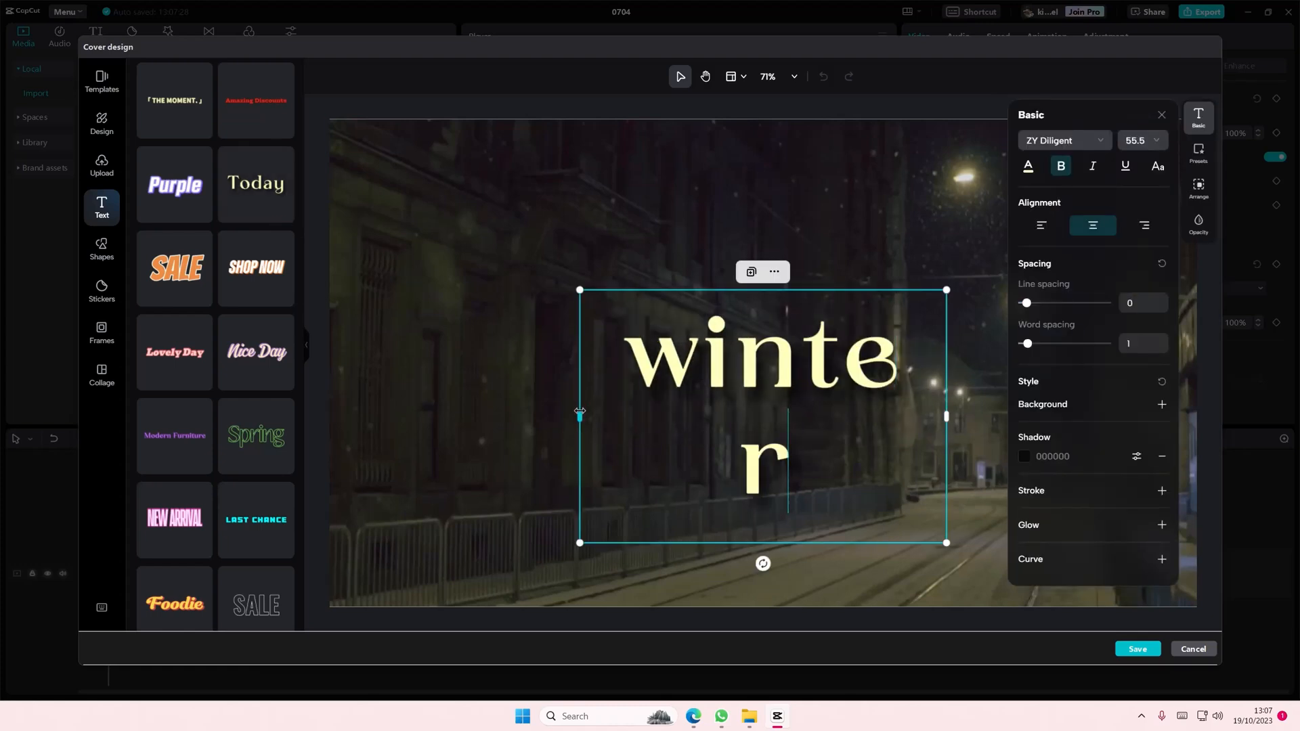
pyautogui.moveTo(580, 412); pyautogui.dragTo(544, 363)
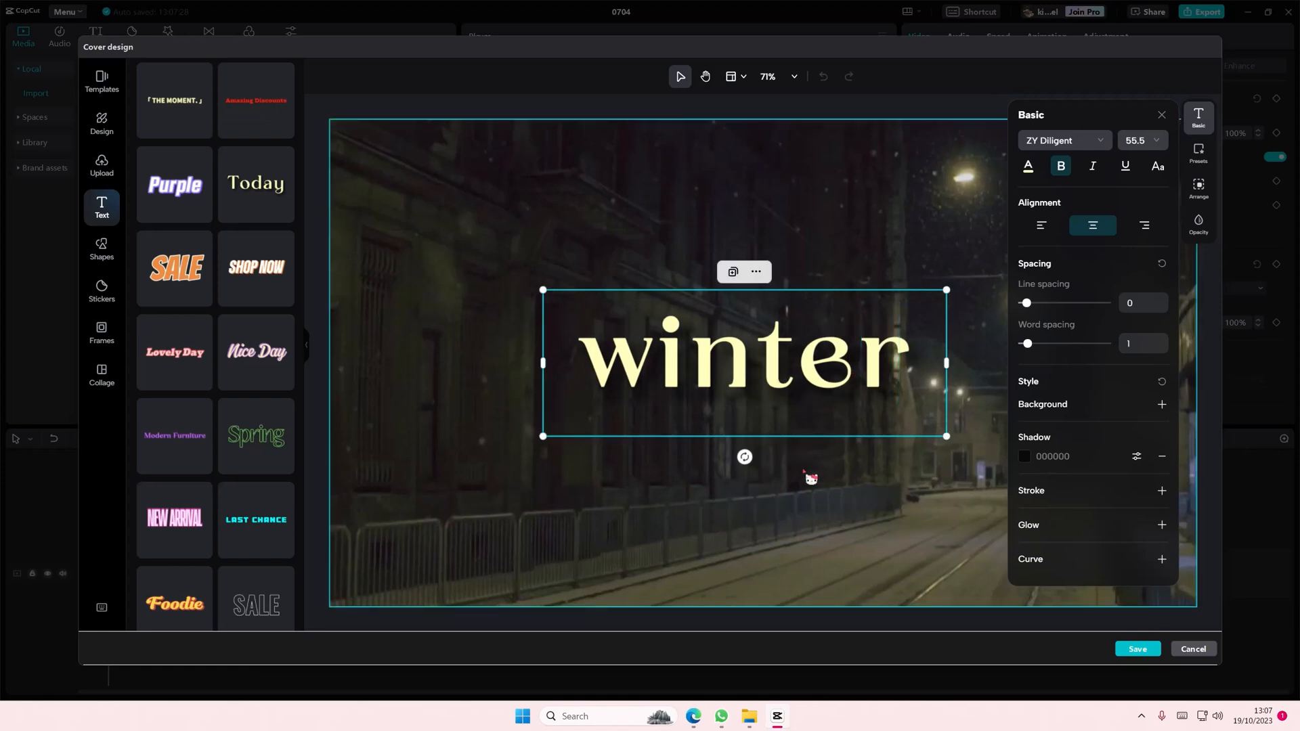
# Try the Thrive and Integrity fonts on the "winter" text
pyautogui.click(1096, 141)
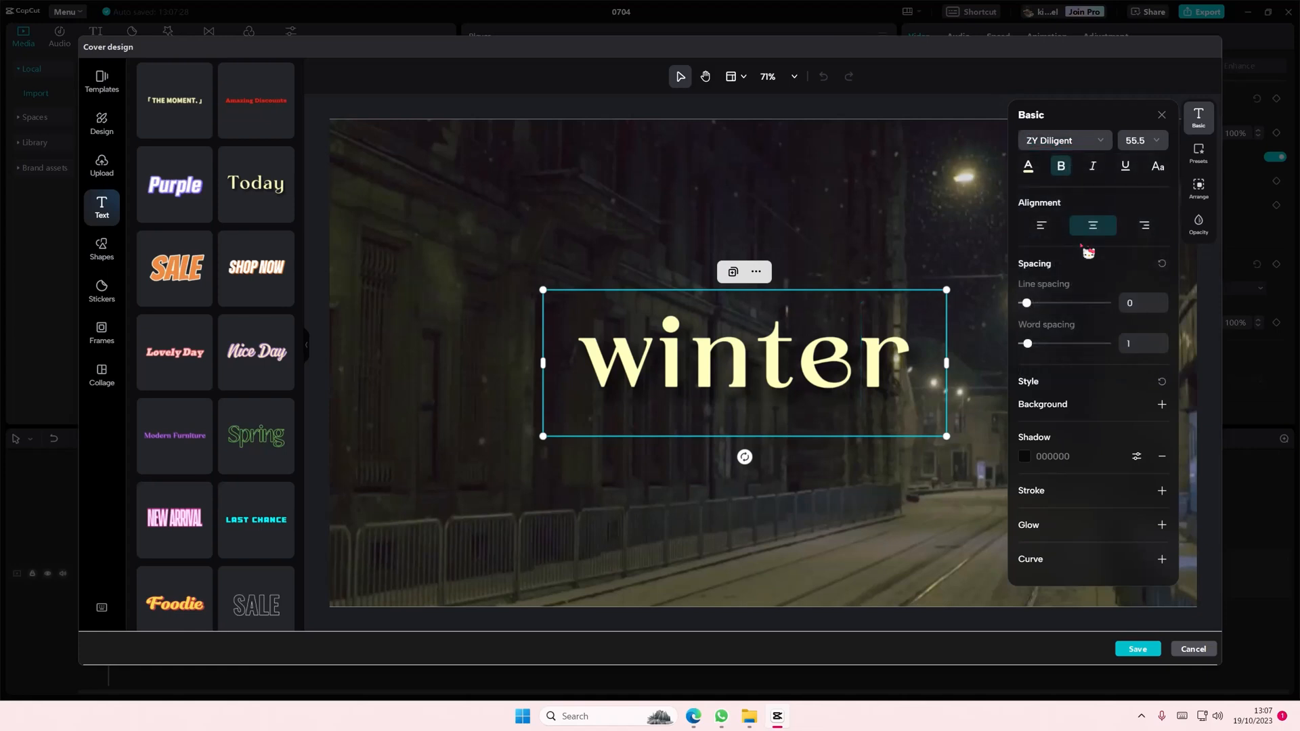
pyautogui.click(1088, 142)
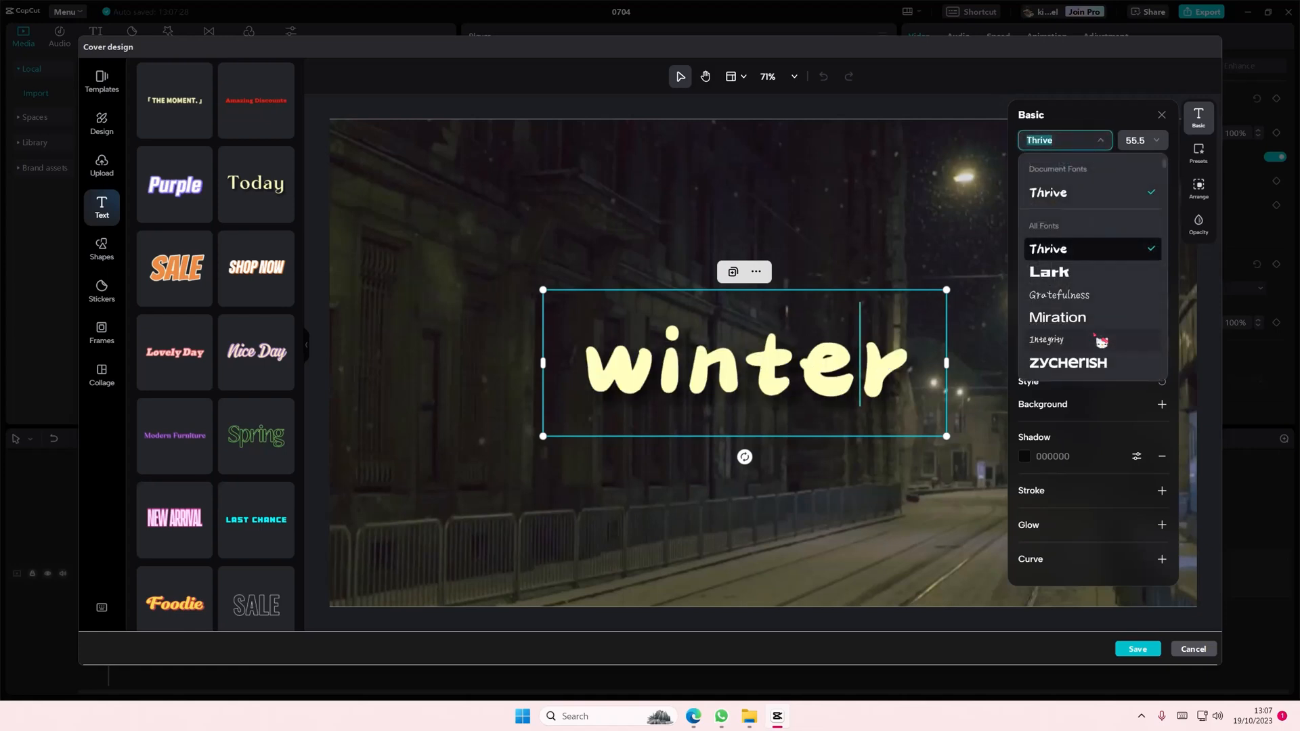
pyautogui.click(1057, 145)
pyautogui.scroll(-10, 1087, 318)
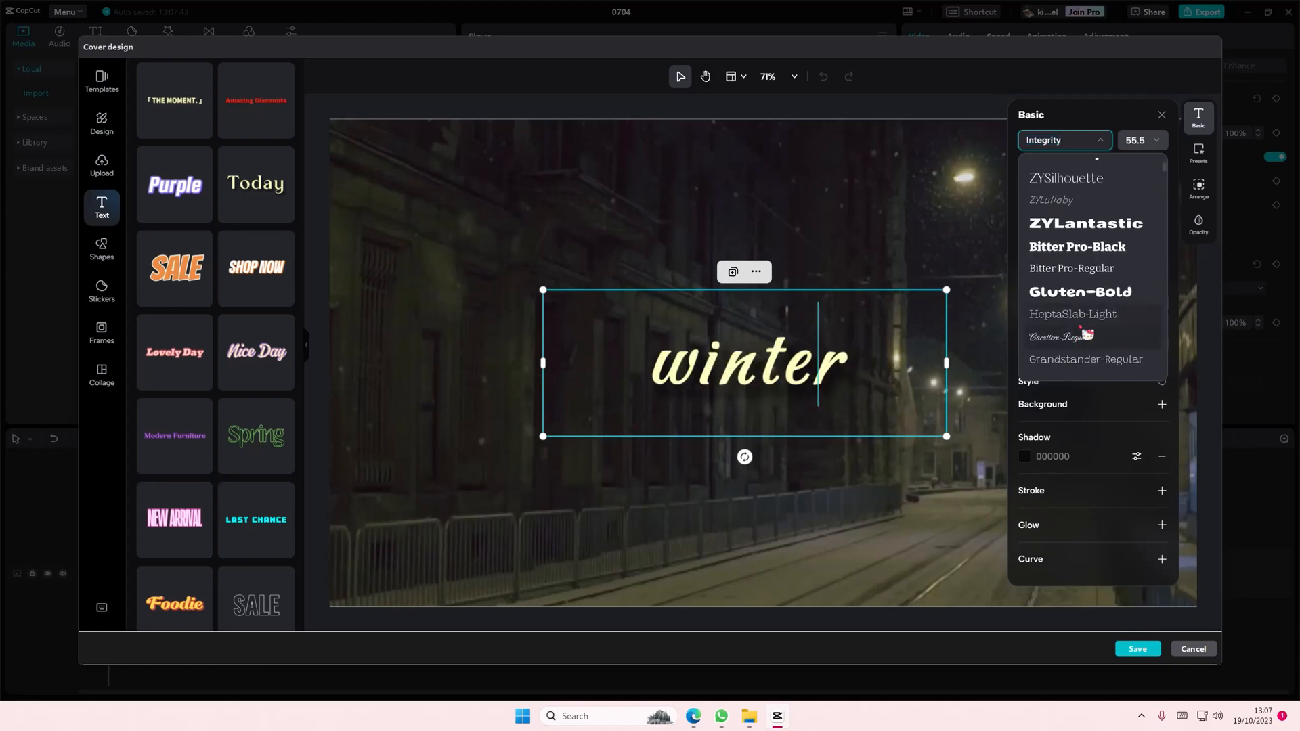
pyautogui.click(1079, 280)
# Preview further fonts on the "winter" text and undo the font and wording changes
pyautogui.scroll(-3, 1084, 339)
pyautogui.scroll(-3, 1085, 305)
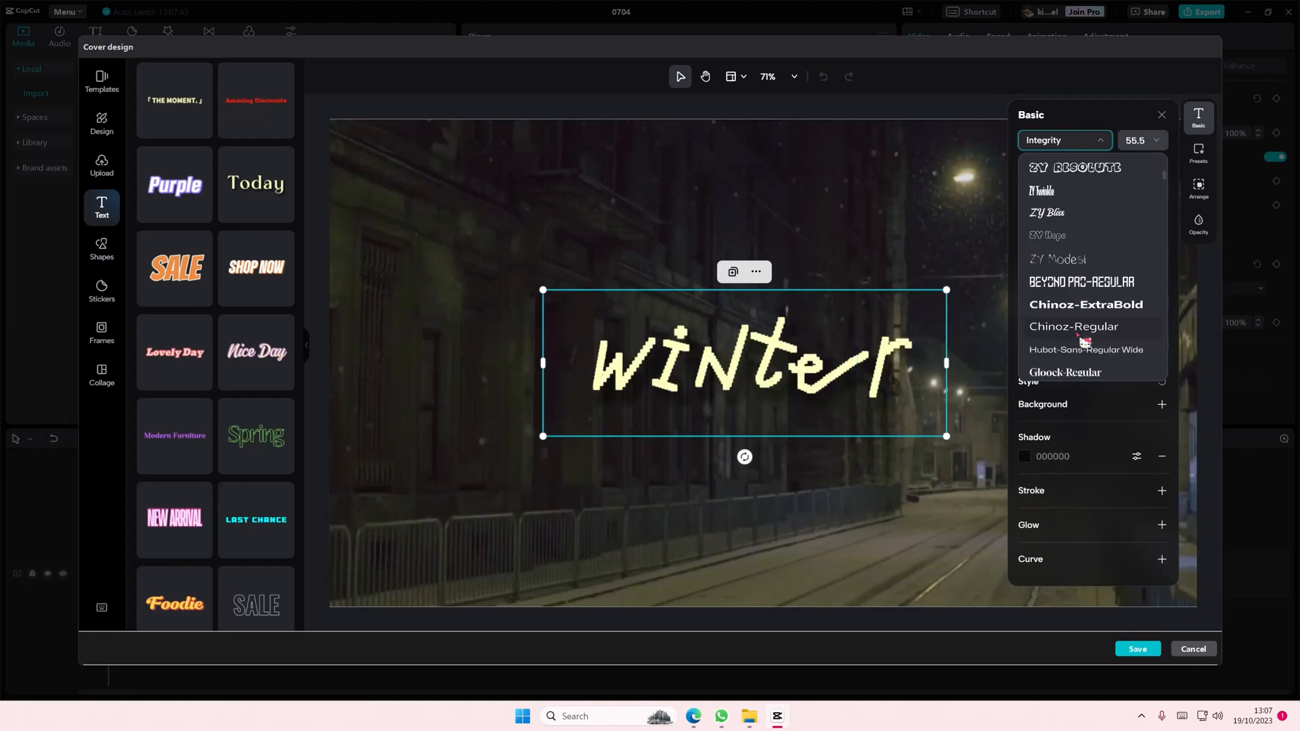
pyautogui.scroll(-3, 1080, 305)
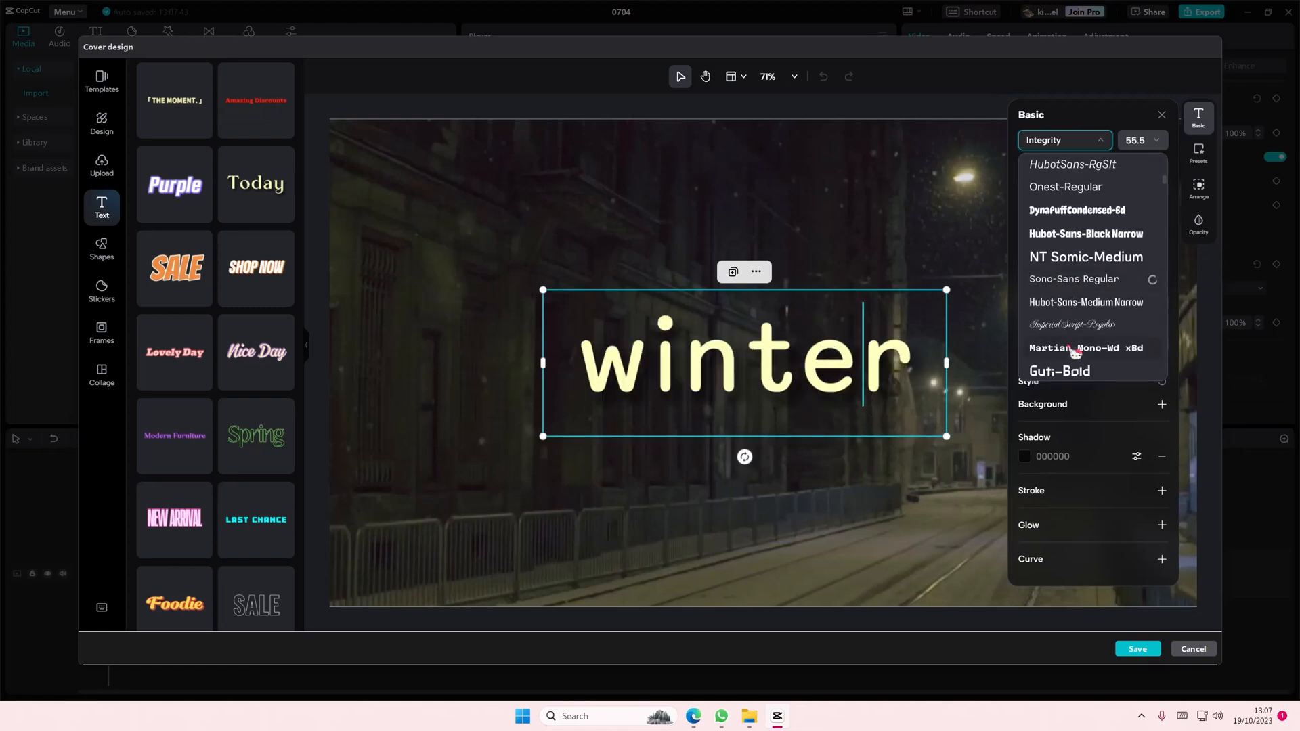
pyautogui.scroll(-3, 1080, 332)
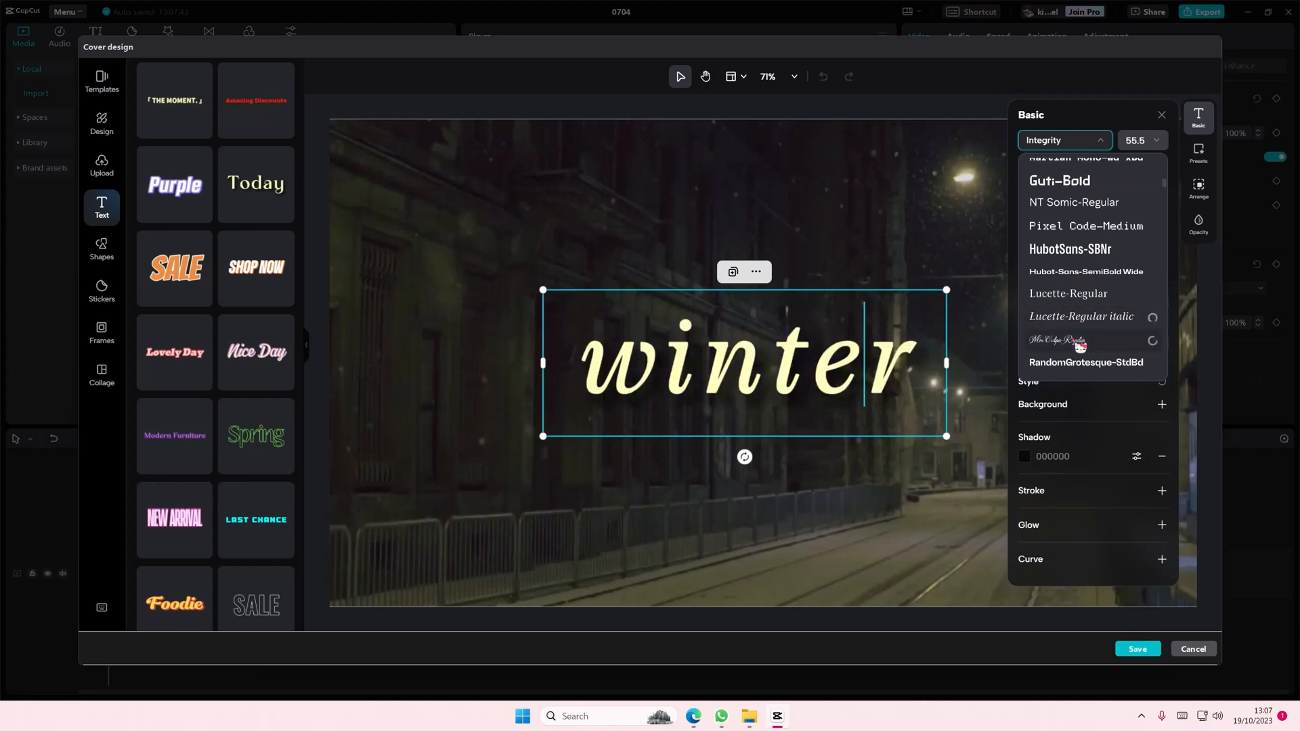
pyautogui.scroll(-3, 1081, 346)
pyautogui.scroll(-12, 1081, 346)
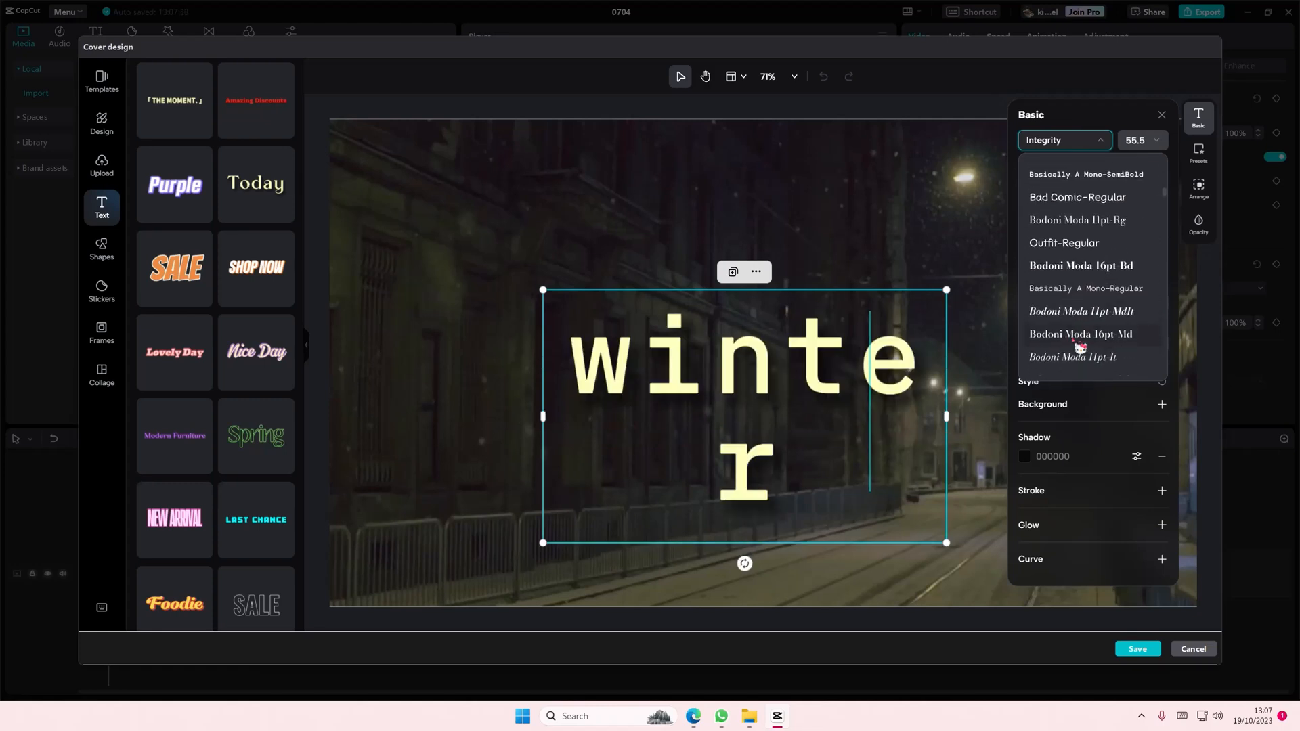
pyautogui.scroll(2, 1080, 346)
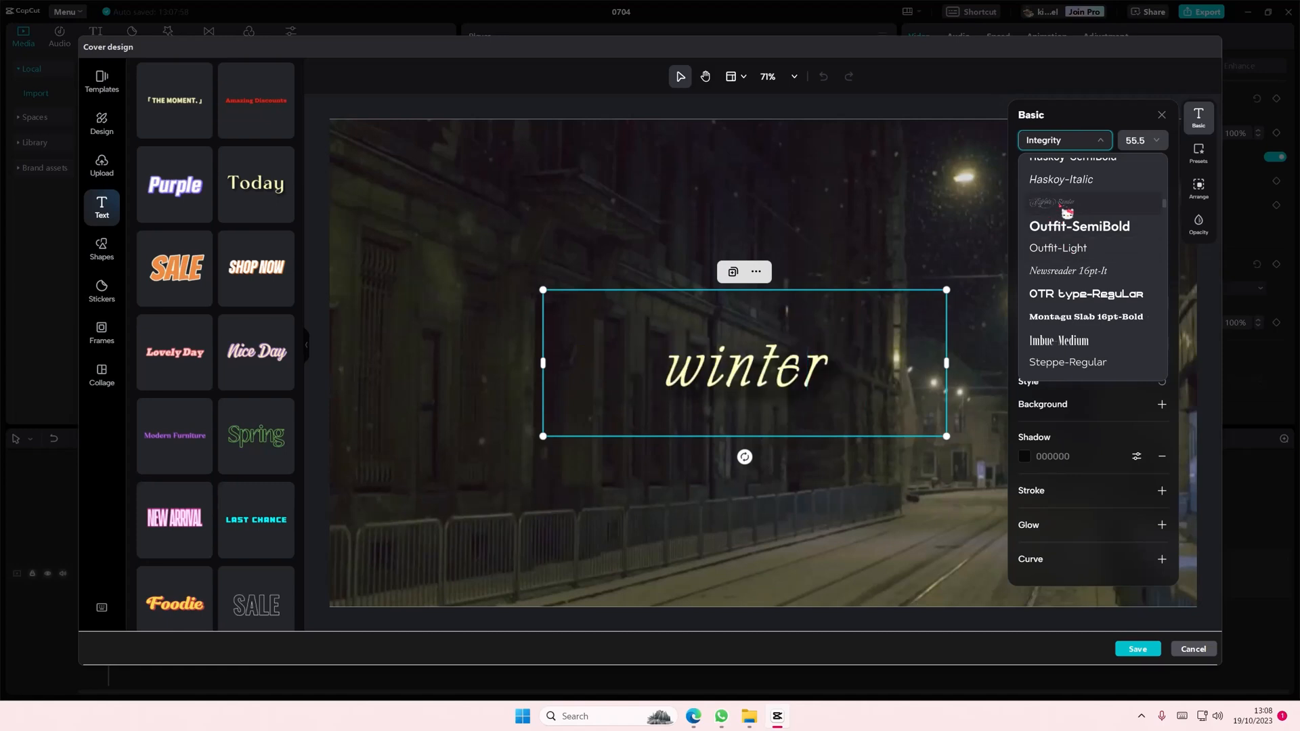
pyautogui.scroll(-3, 1103, 349)
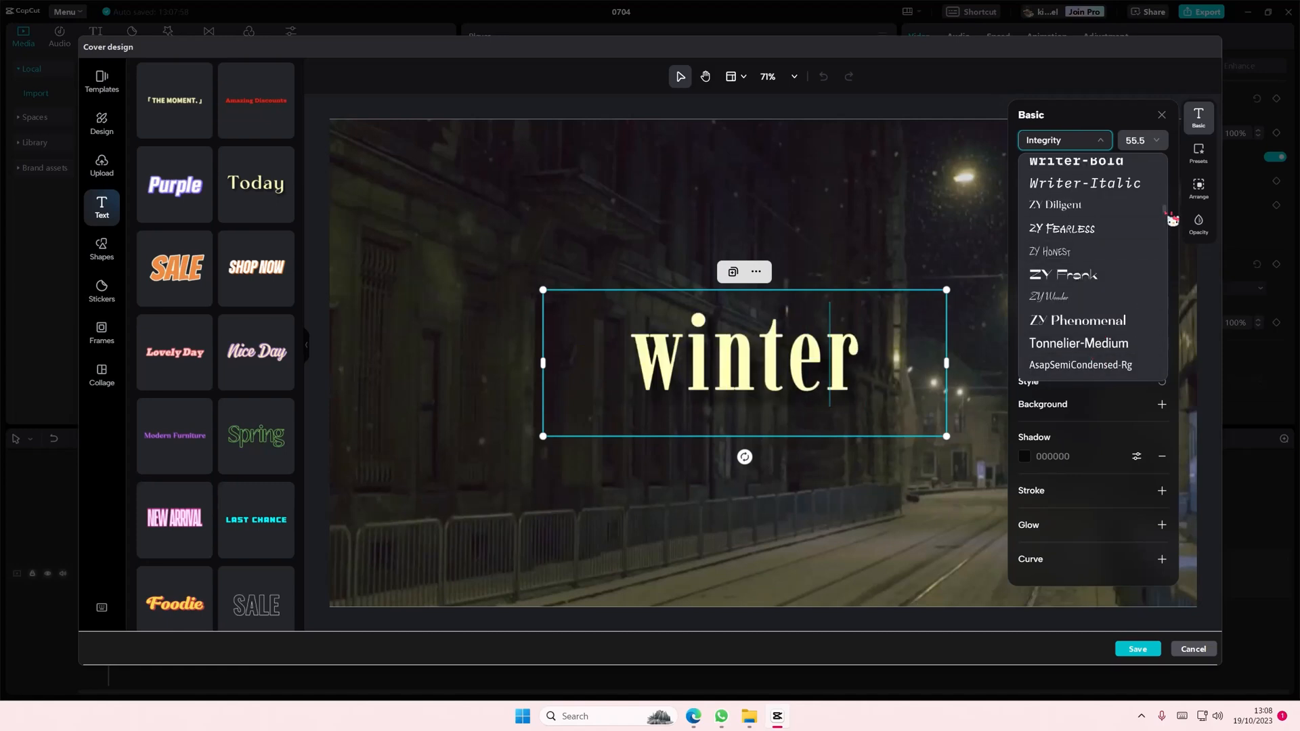
pyautogui.moveTo(1171, 217); pyautogui.dragTo(1168, 154)
pyautogui.click(1217, 332)
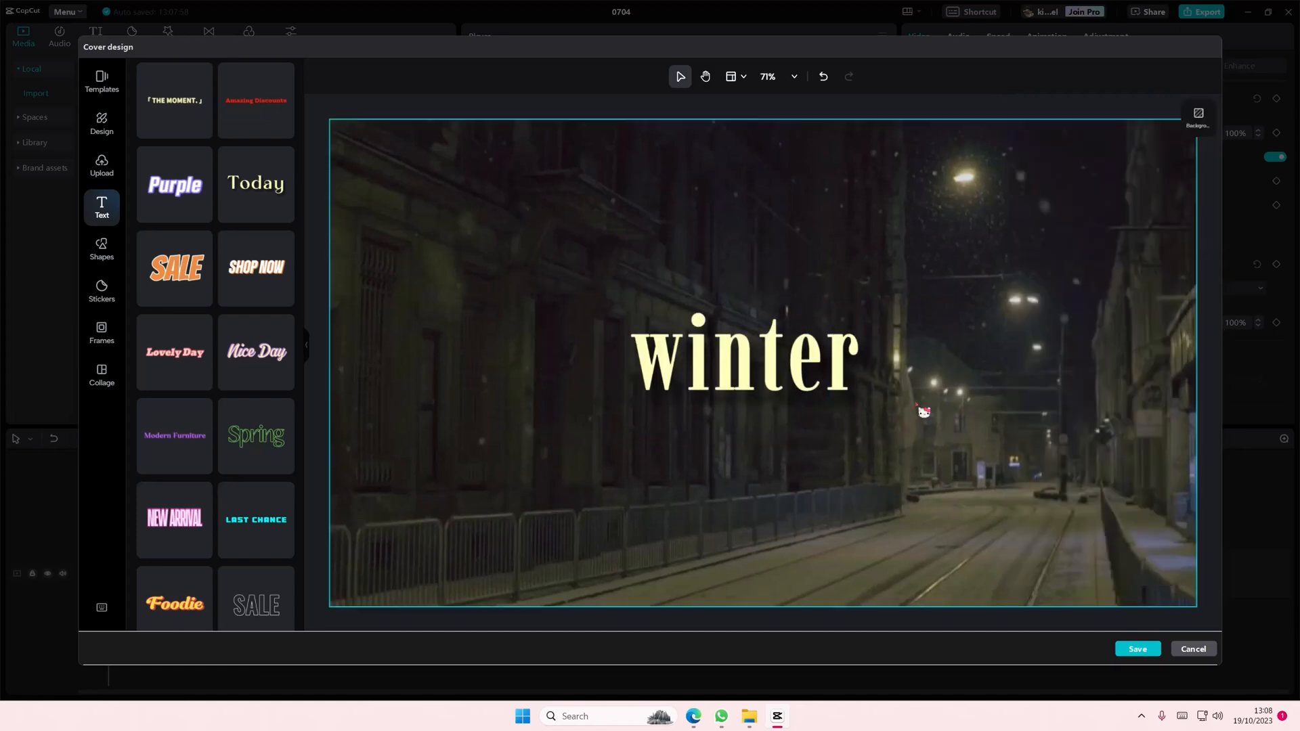
pyautogui.hotkey('ctrl', 'z')
pyautogui.hotkey('ctrl', 'z')
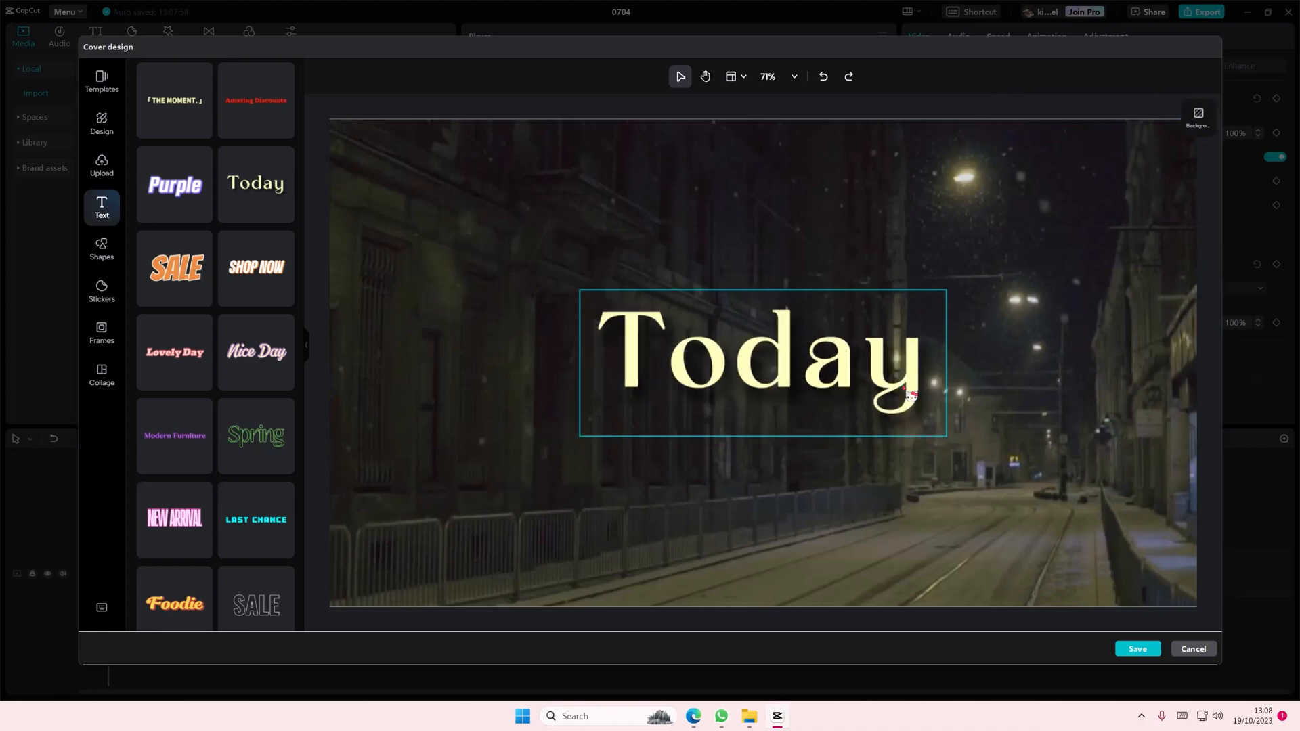
# Replace the Today wording with "winter vlog" and widen the text box so "winter" fits on one line
pyautogui.click(910, 394)
pyautogui.moveTo(909, 394); pyautogui.dragTo(632, 364)
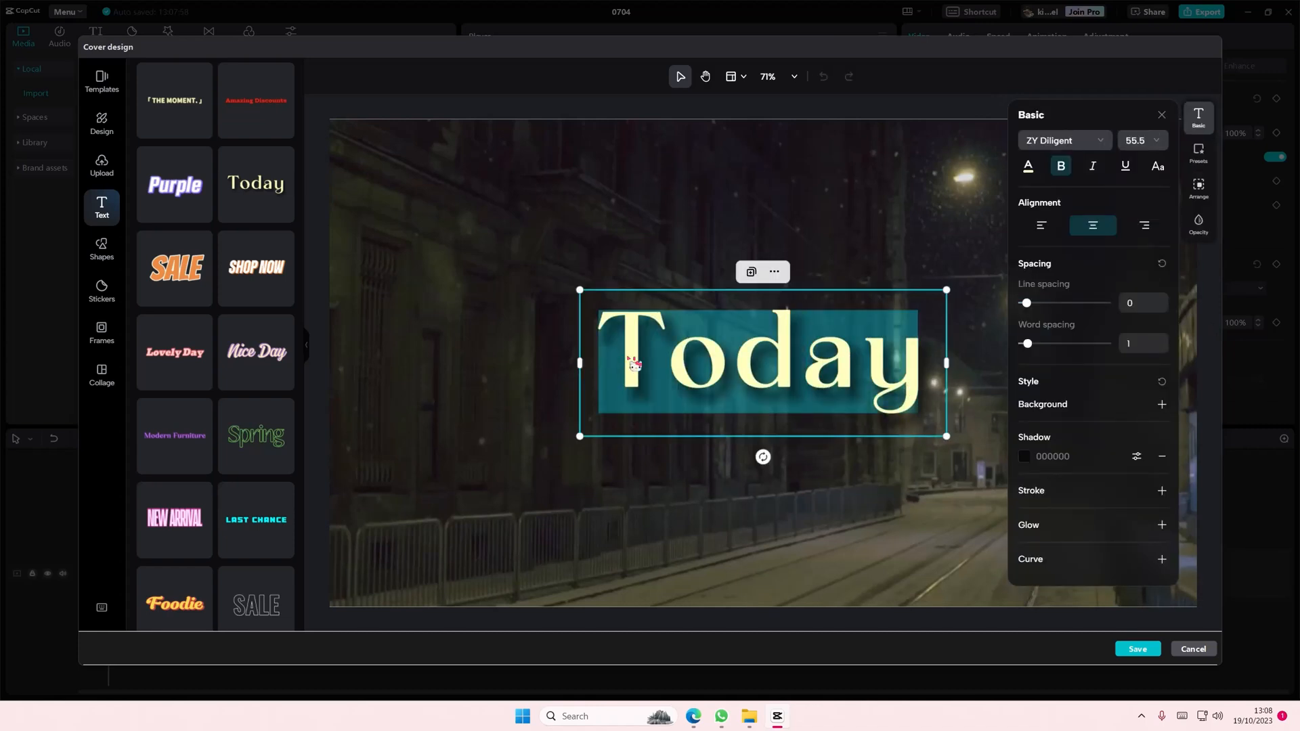
pyautogui.write('winter vlog')
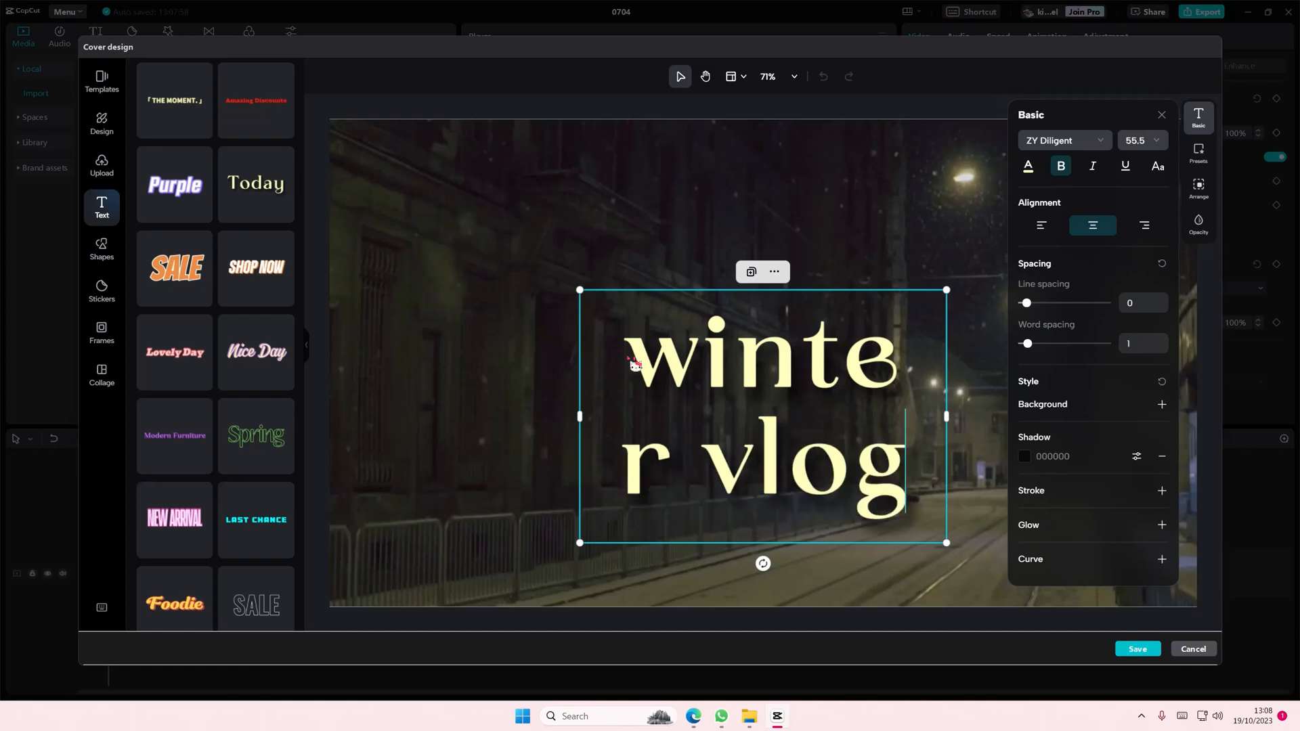
pyautogui.moveTo(947, 417); pyautogui.dragTo(1069, 417)
# Recolor the "winter vlog" text with the muted khaki swatch from the photo colors
pyautogui.click(801, 376)
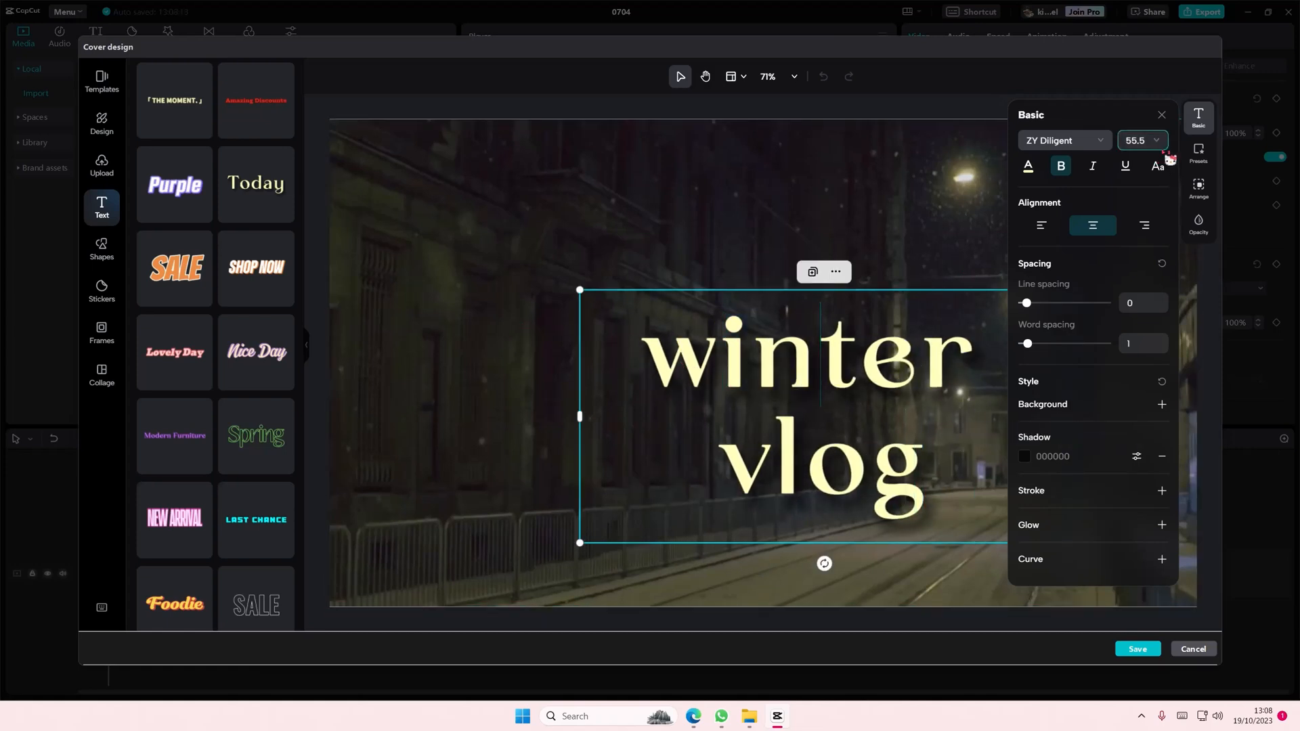
pyautogui.click(795, 427)
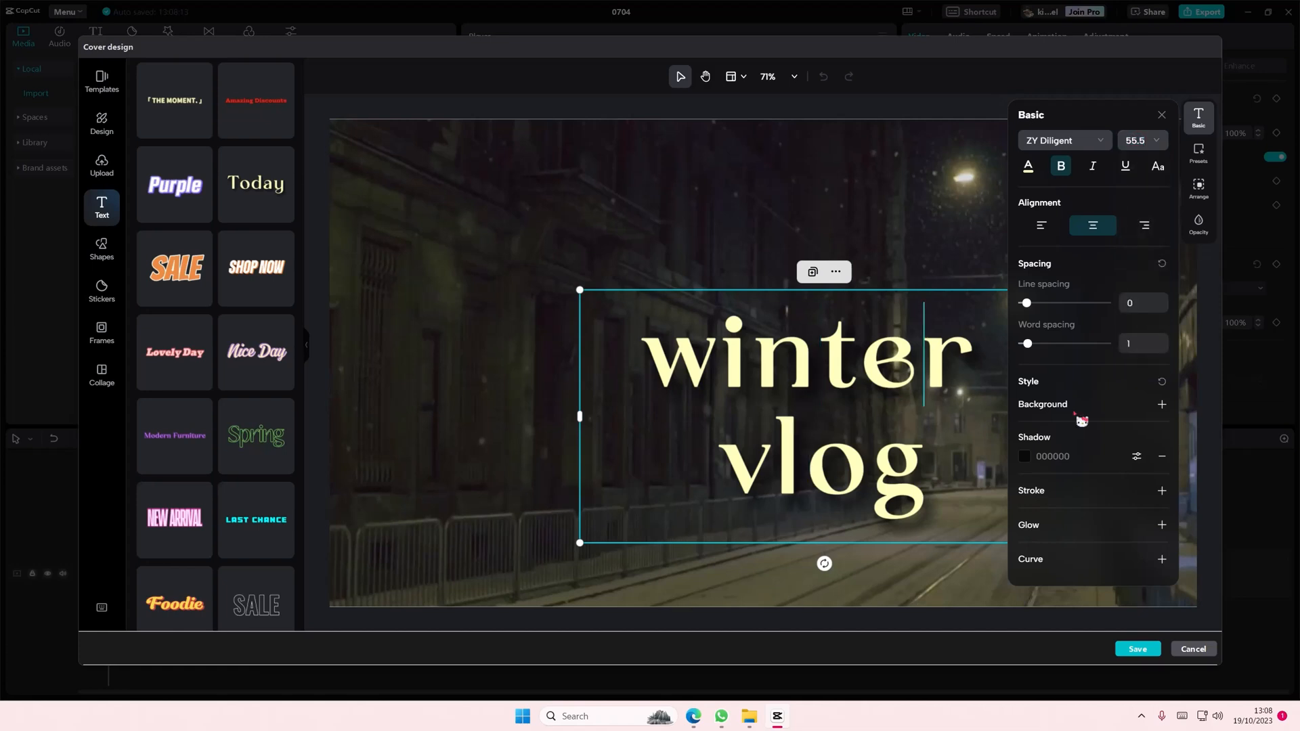
pyautogui.click(1029, 166)
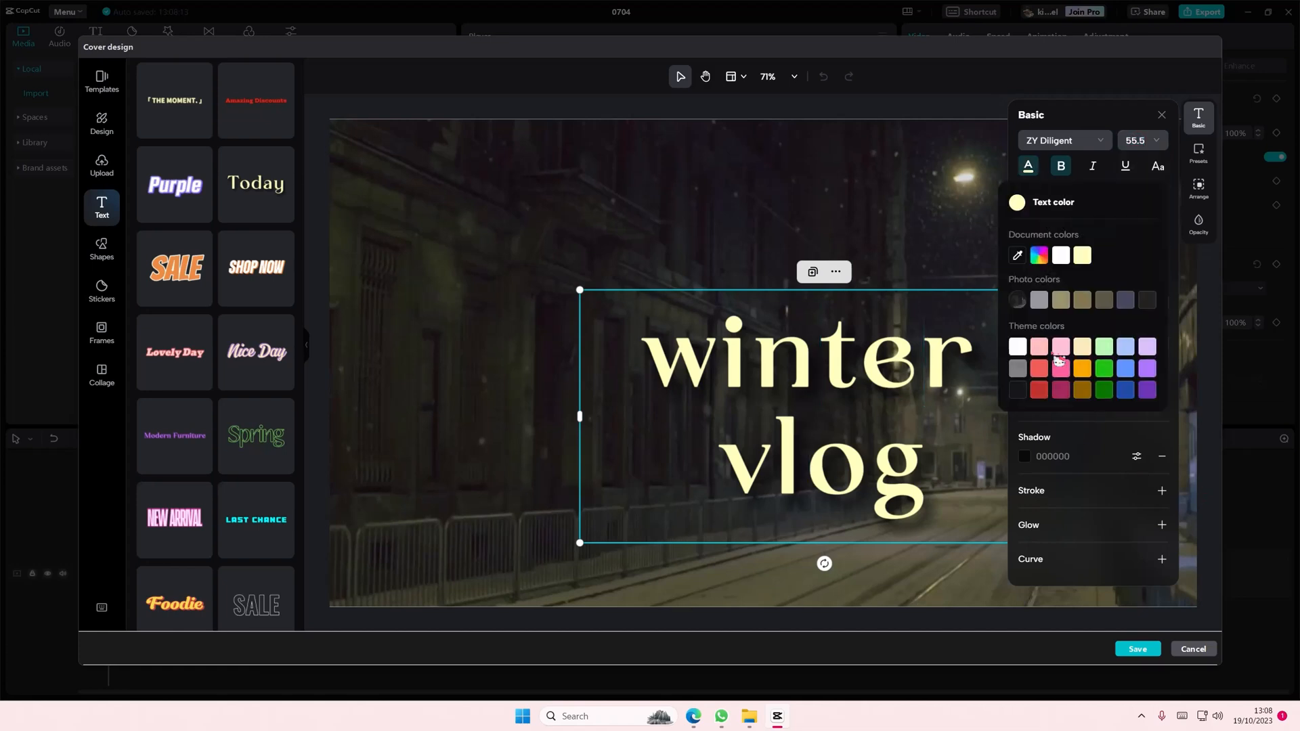
pyautogui.click(1061, 301)
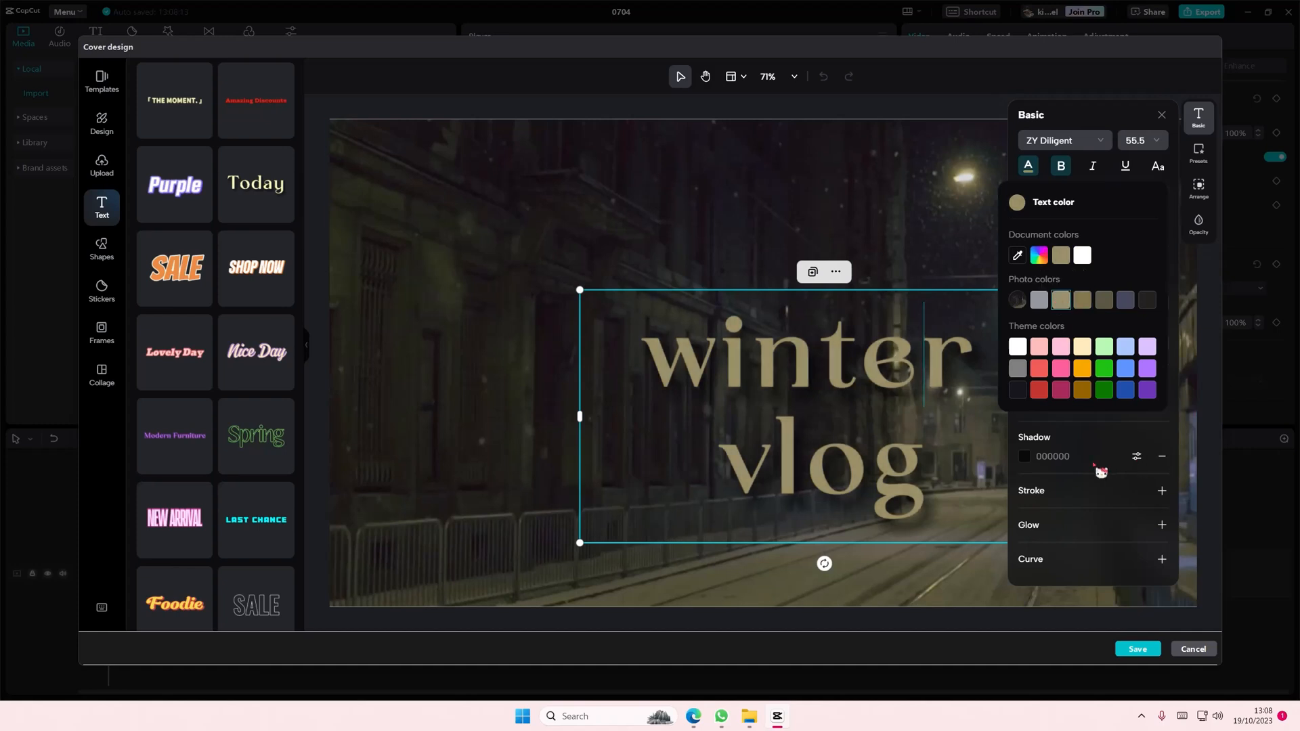
# Reduce the blur of the "winter vlog" text's shadow to 5
pyautogui.click(1137, 457)
pyautogui.click(1137, 456)
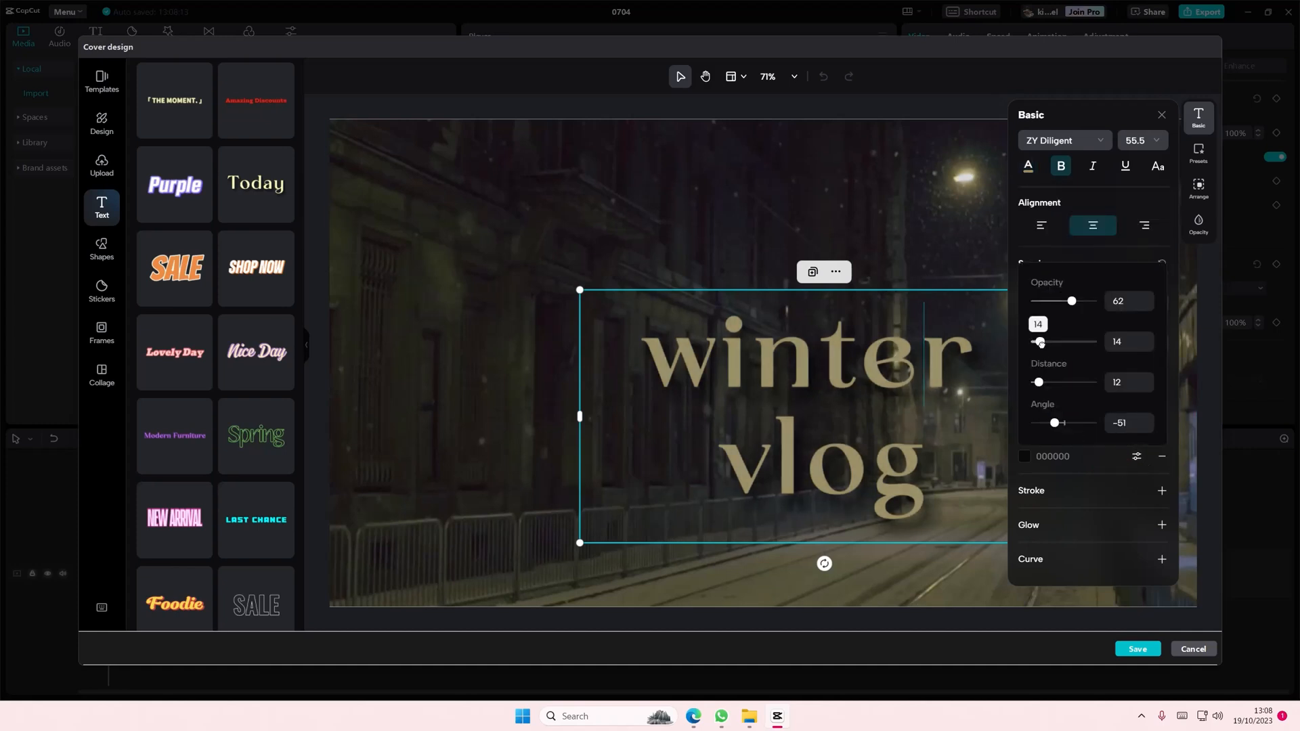
pyautogui.moveTo(1056, 350); pyautogui.dragTo(1042, 350)
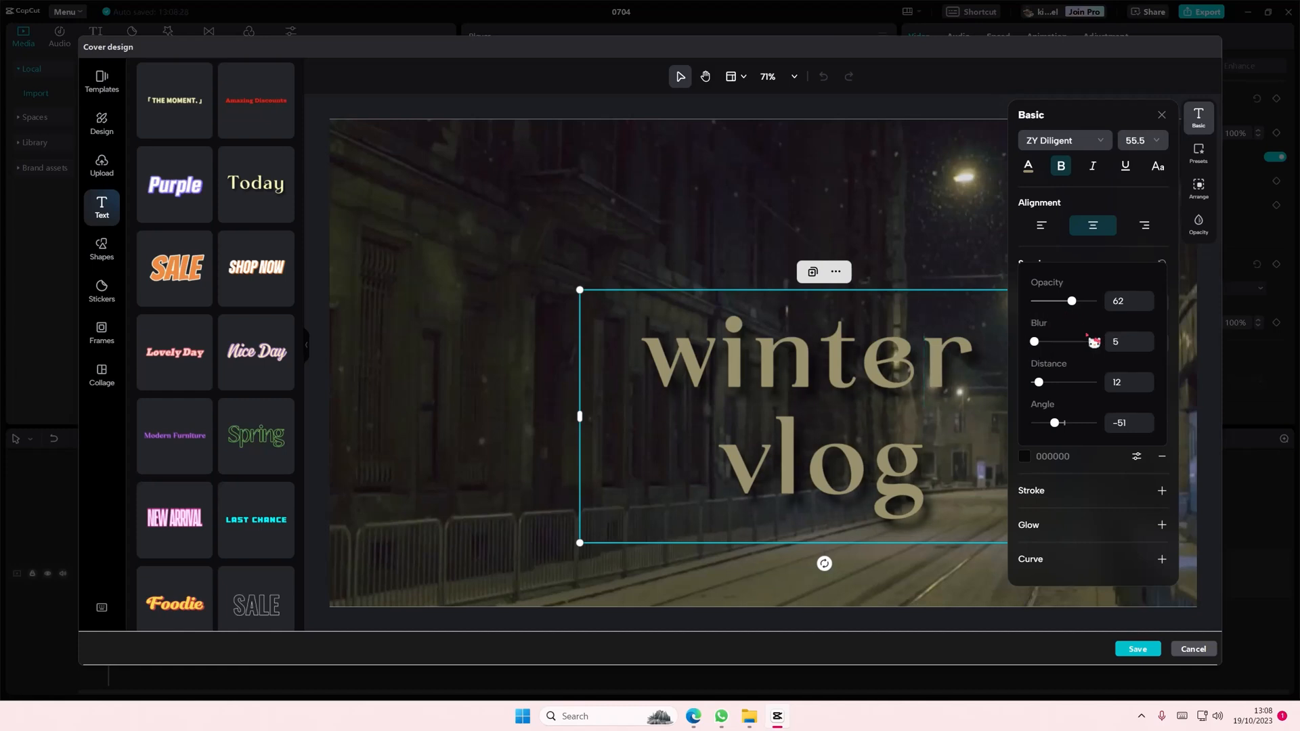
pyautogui.moveTo(885, 480); pyautogui.dragTo(845, 447)
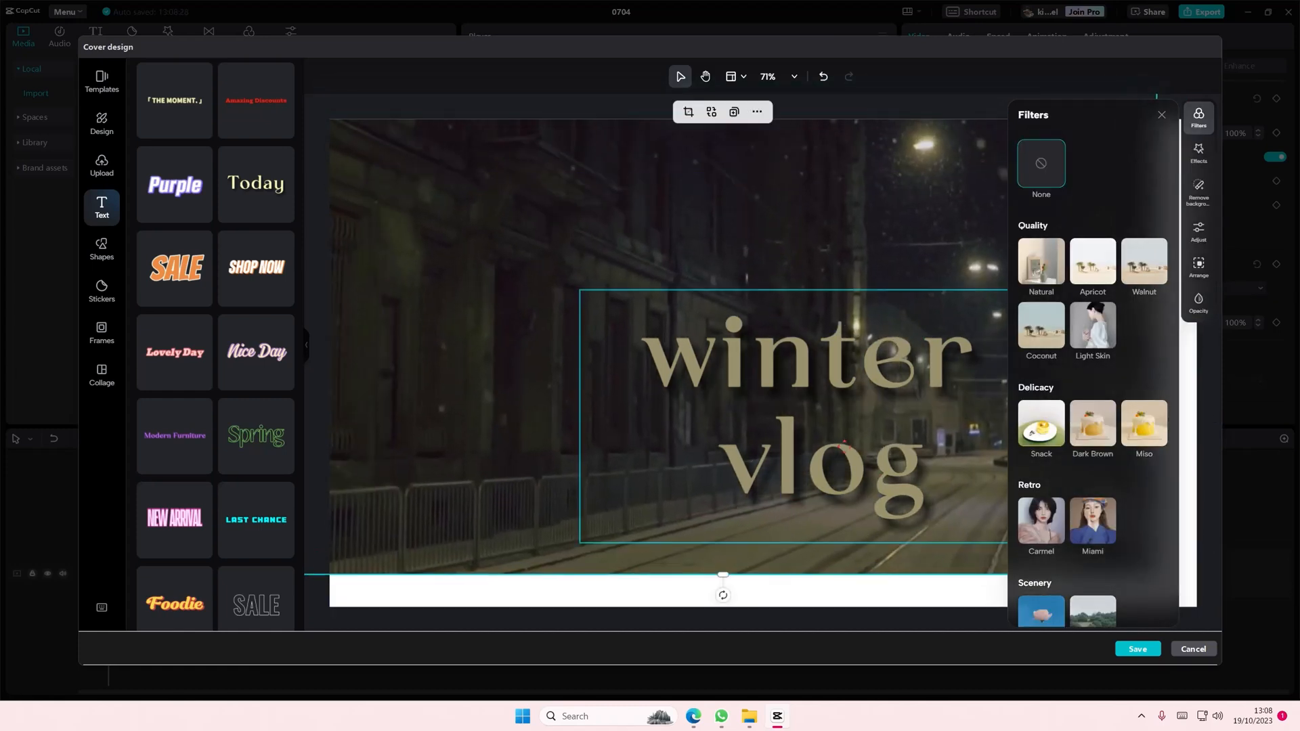
pyautogui.hotkey('ctrl', 'z')
pyautogui.moveTo(746, 384); pyautogui.dragTo(728, 376)
pyautogui.hotkey('ctrl', 'z')
# Move the "winter vlog" text to the centre of the cover and replace the space between the words with a line break
pyautogui.click(849, 363)
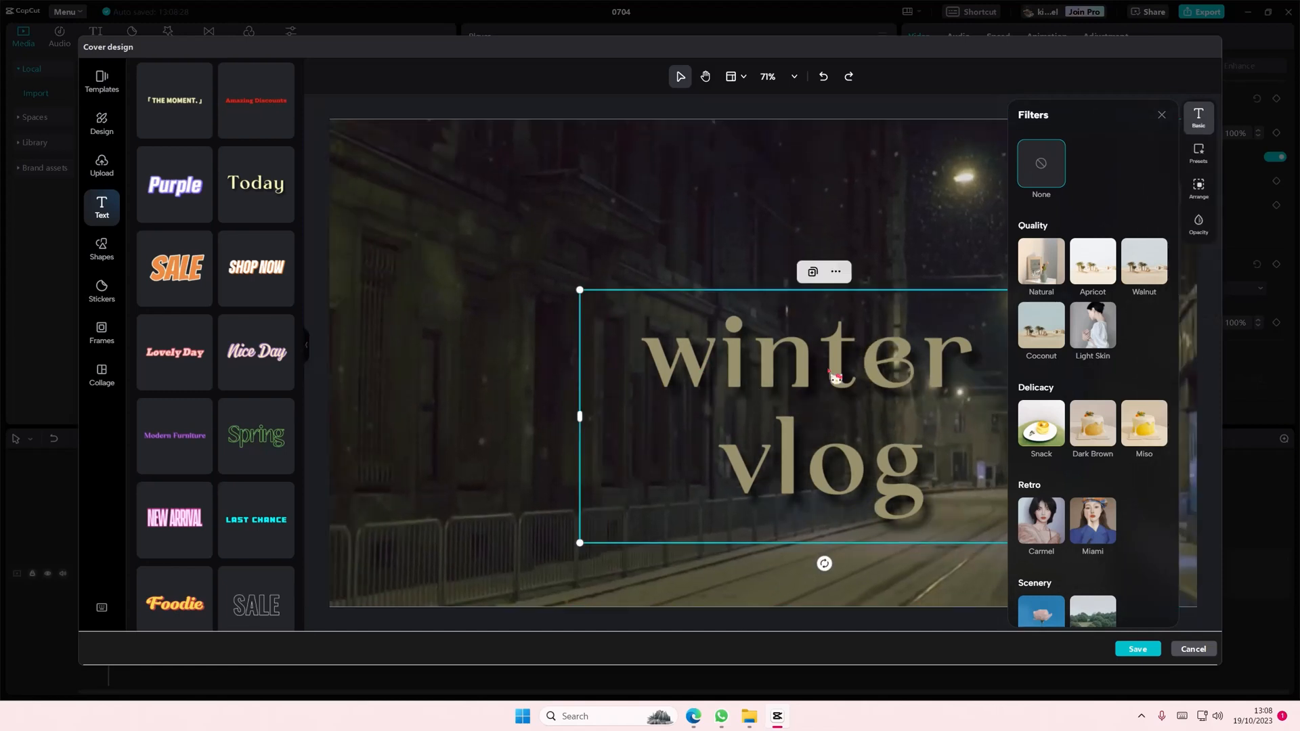
pyautogui.moveTo(849, 363); pyautogui.dragTo(833, 314)
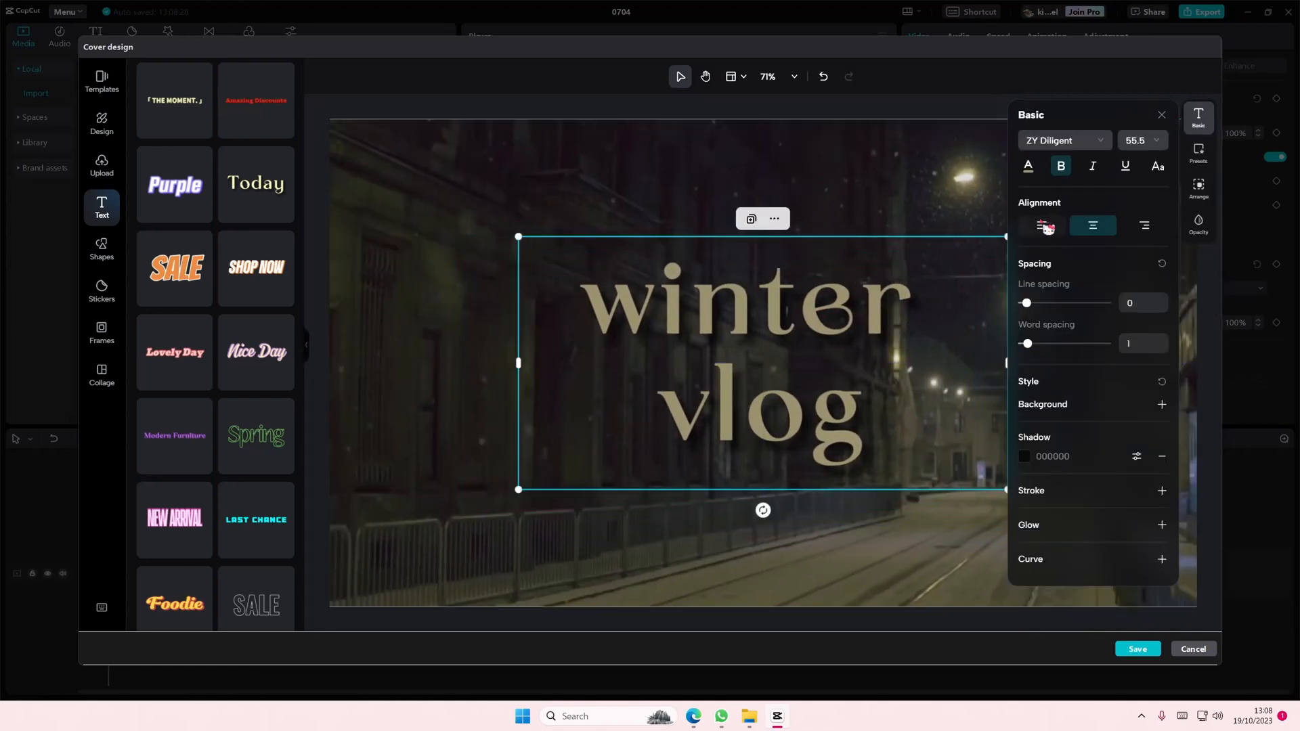
pyautogui.doubleClick(692, 413)
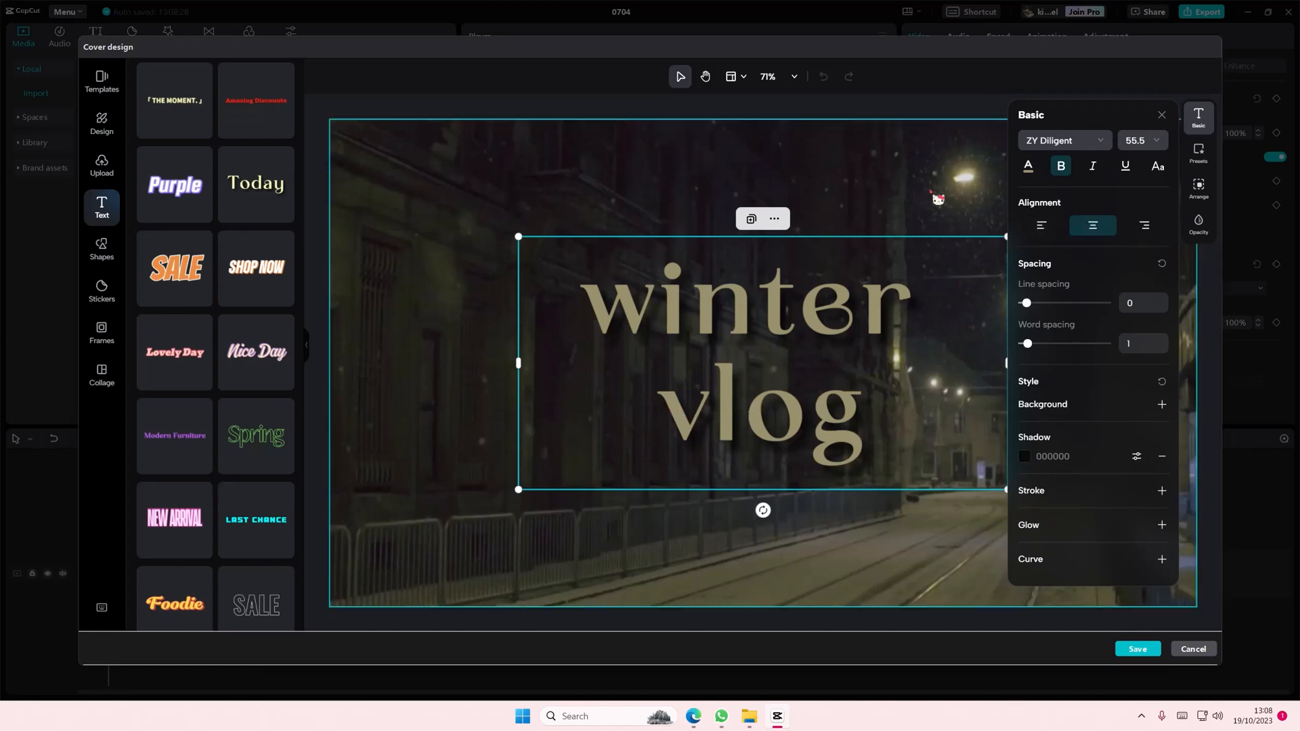
pyautogui.press('BackSpace')
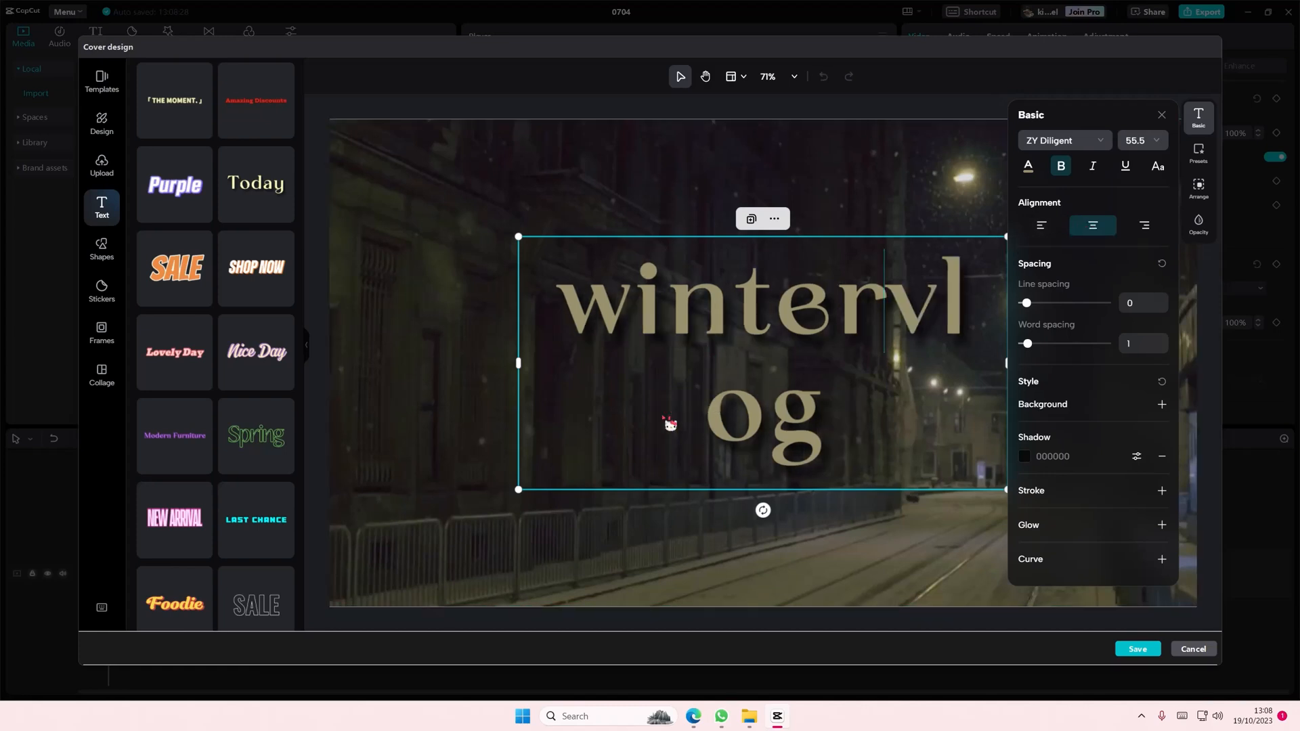
pyautogui.press('Return')
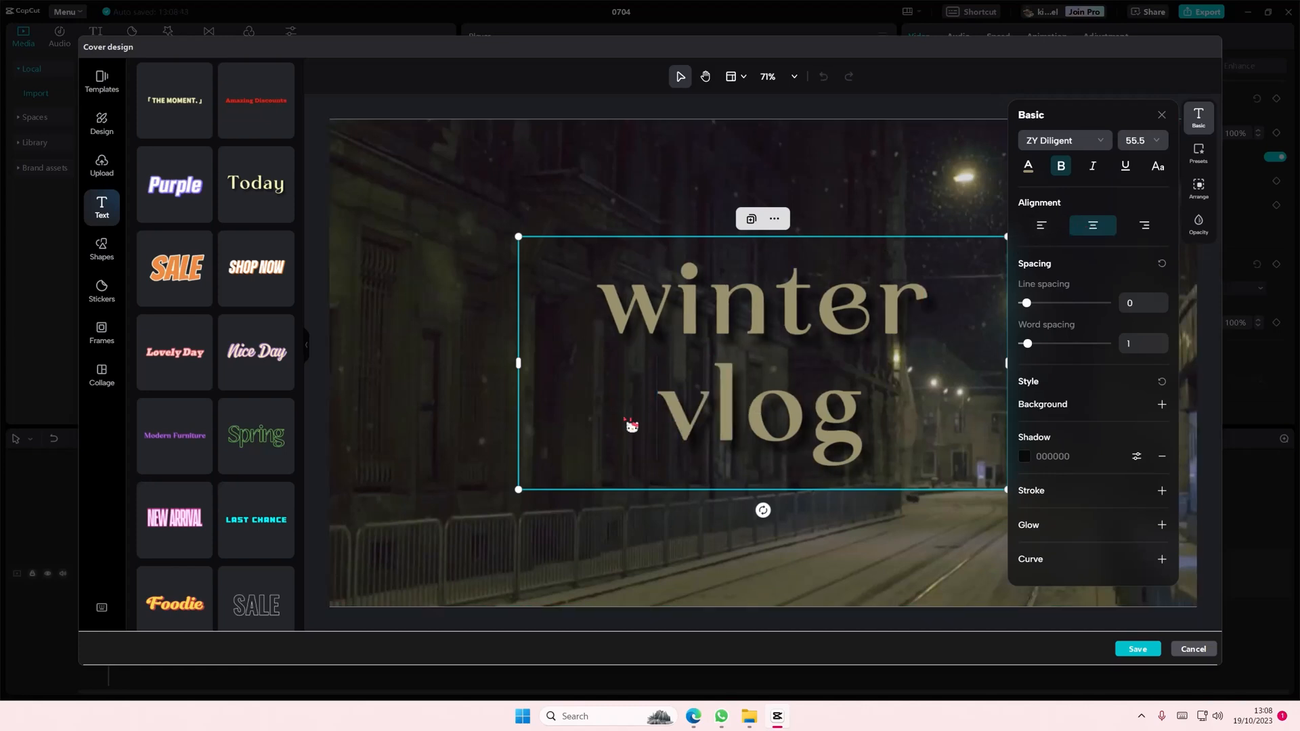
# Look through the available shapes for a decoration for the cover
pyautogui.click(101, 249)
pyautogui.scroll(-3, 235, 336)
pyautogui.scroll(-5, 235, 336)
pyautogui.click(313, 308)
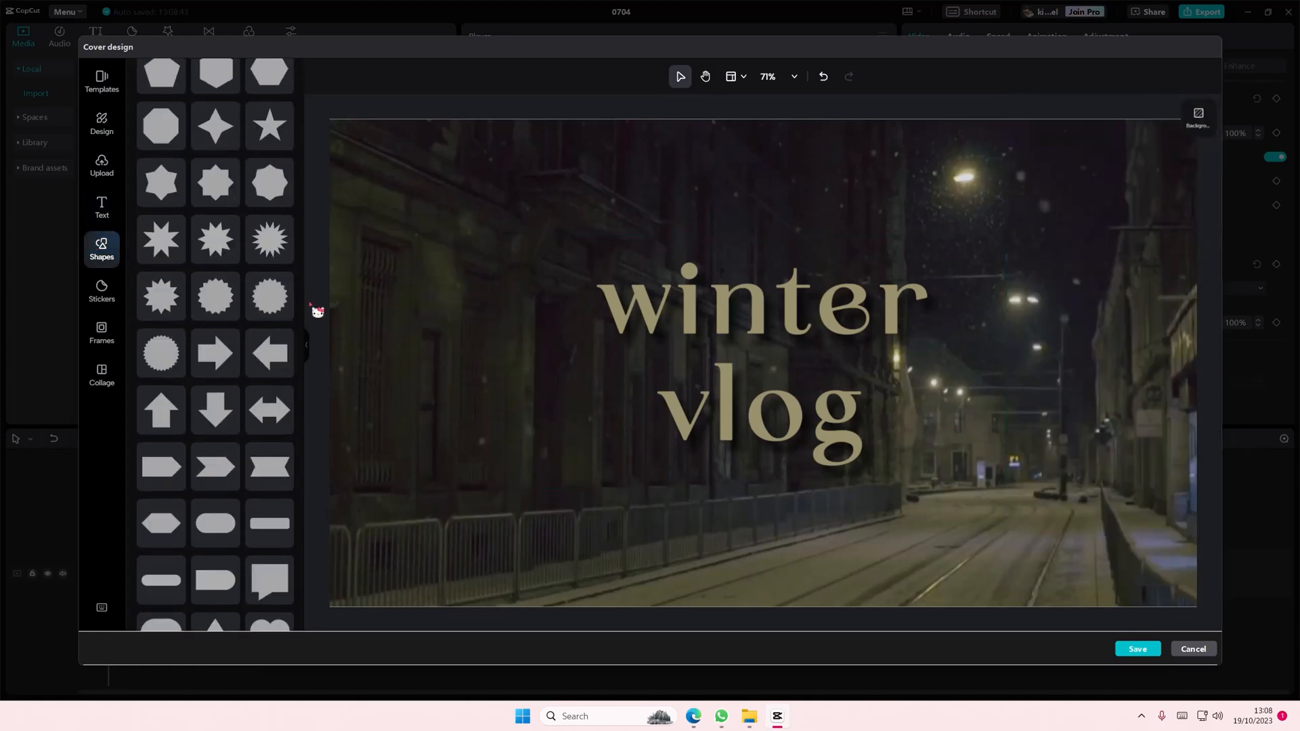
pyautogui.scroll(-5, 267, 319)
pyautogui.scroll(-3, 259, 314)
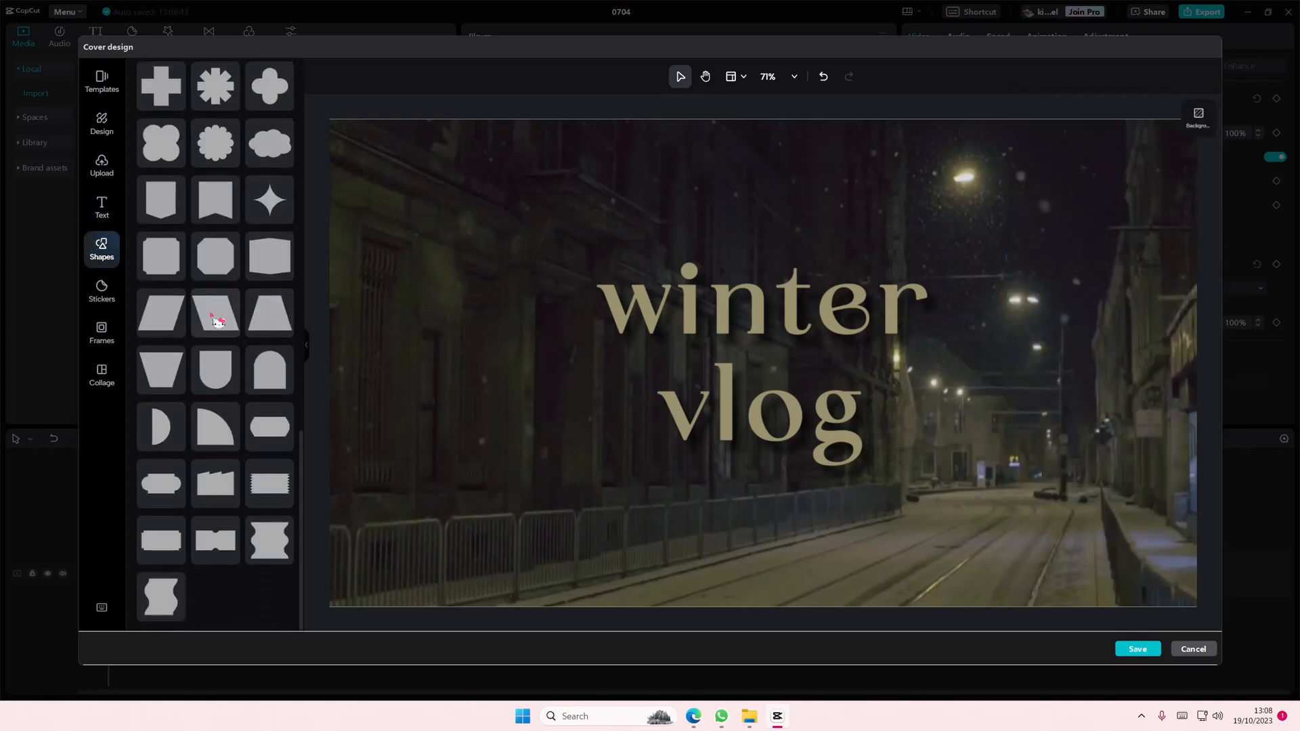
# Browse the sticker collections and open the ins line set
pyautogui.click(124, 290)
pyautogui.scroll(-9, 226, 325)
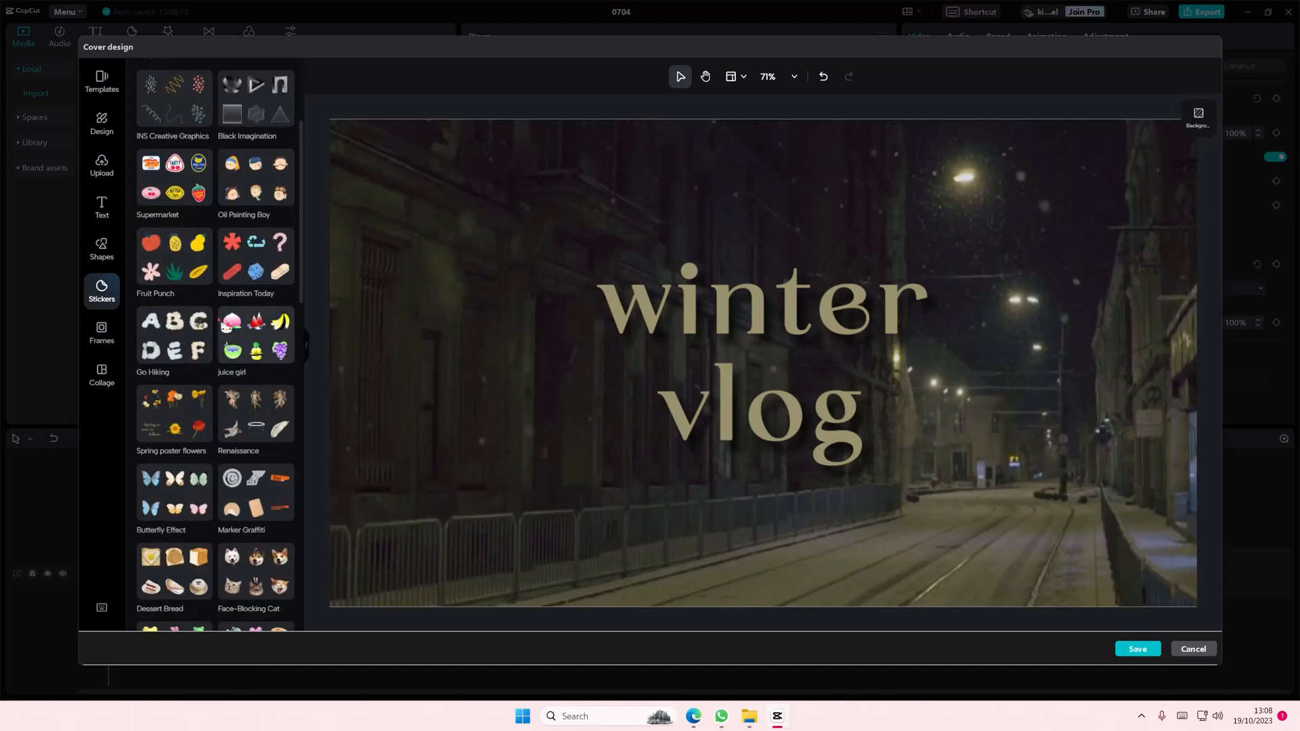
pyautogui.scroll(-20, 225, 325)
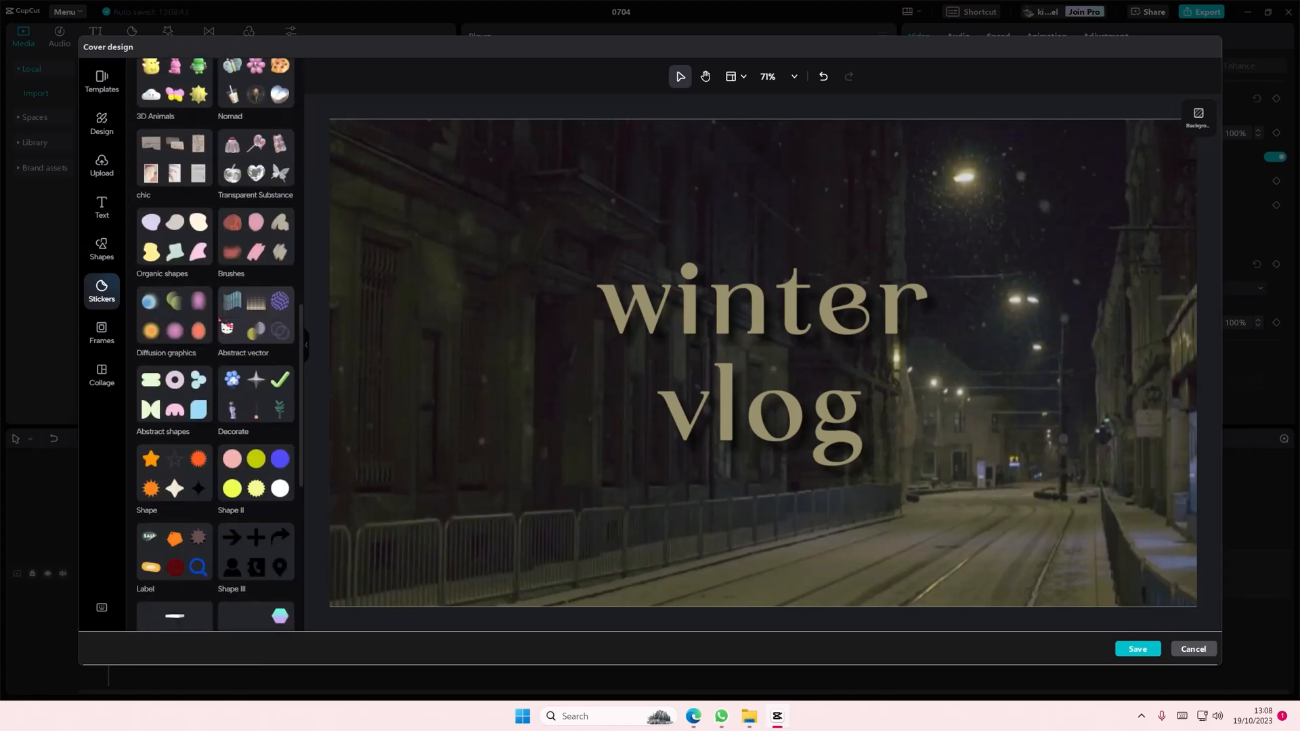
pyautogui.scroll(-10, 255, 398)
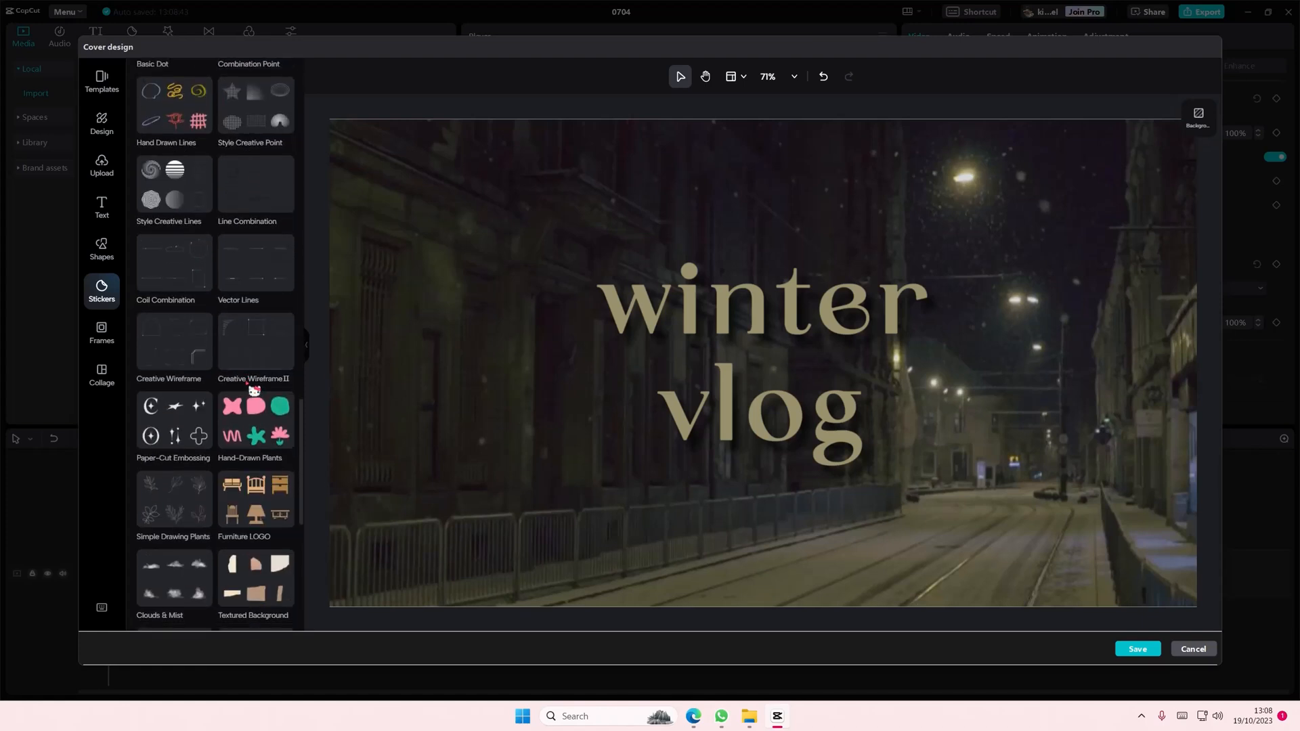
pyautogui.scroll(-6, 251, 384)
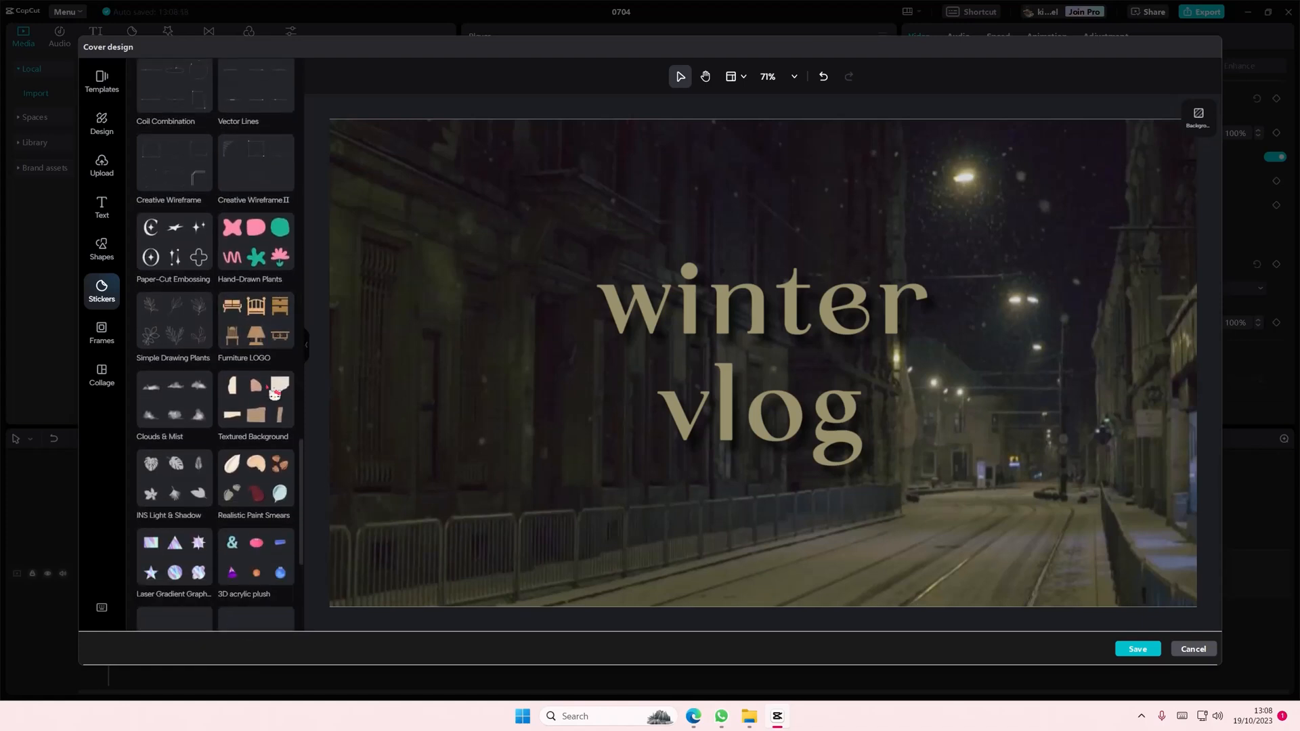
pyautogui.scroll(-7, 274, 394)
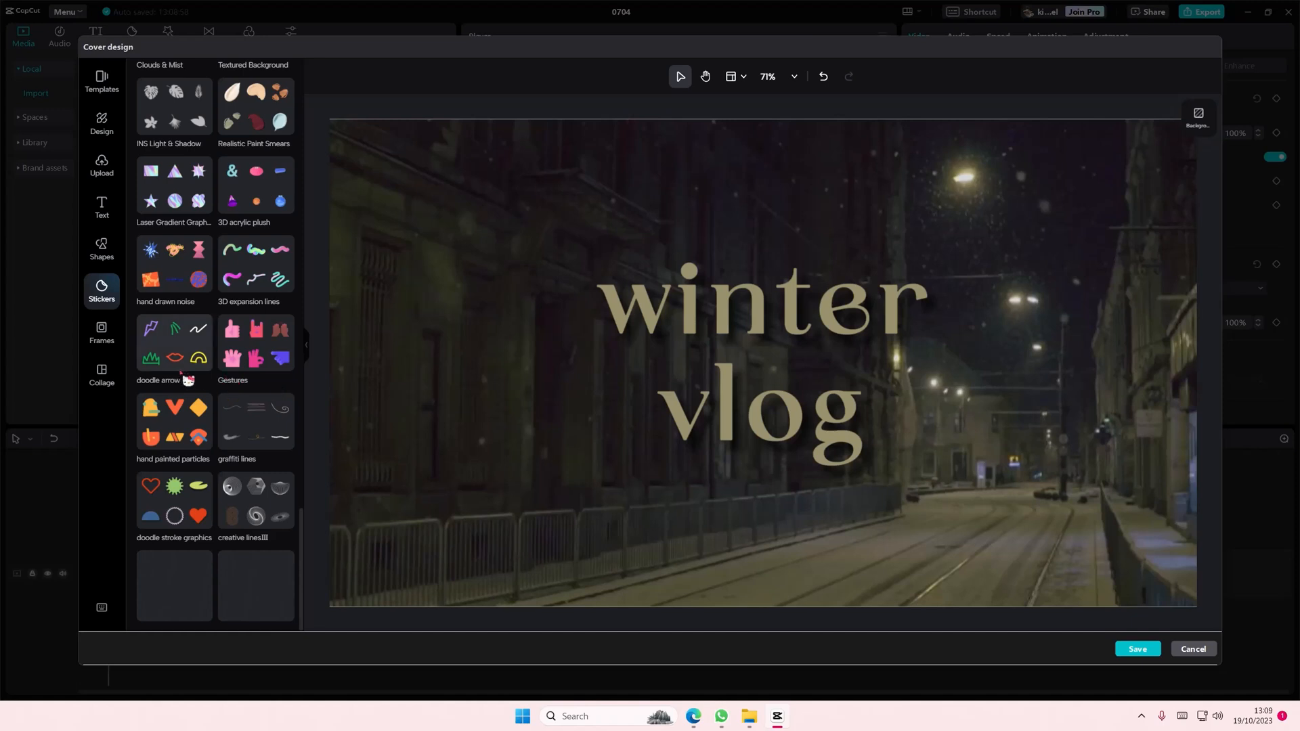
pyautogui.scroll(-5, 198, 383)
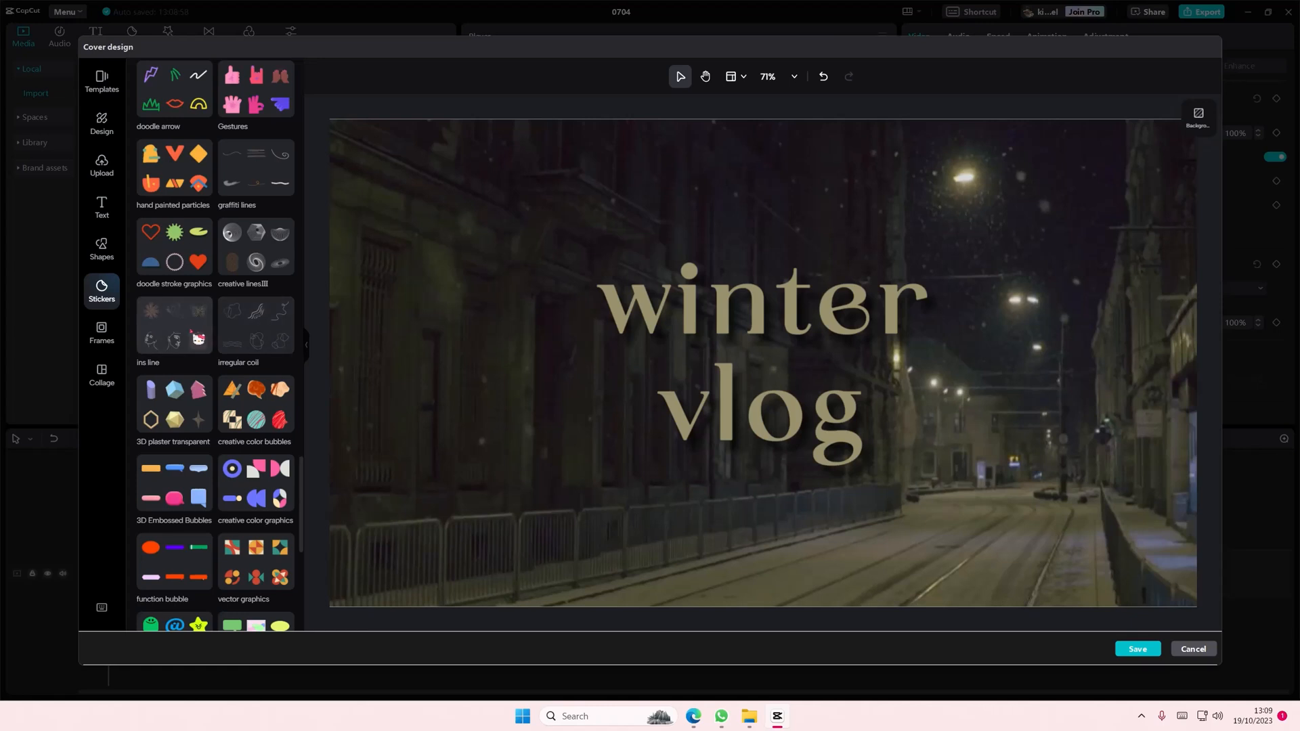
pyautogui.click(191, 332)
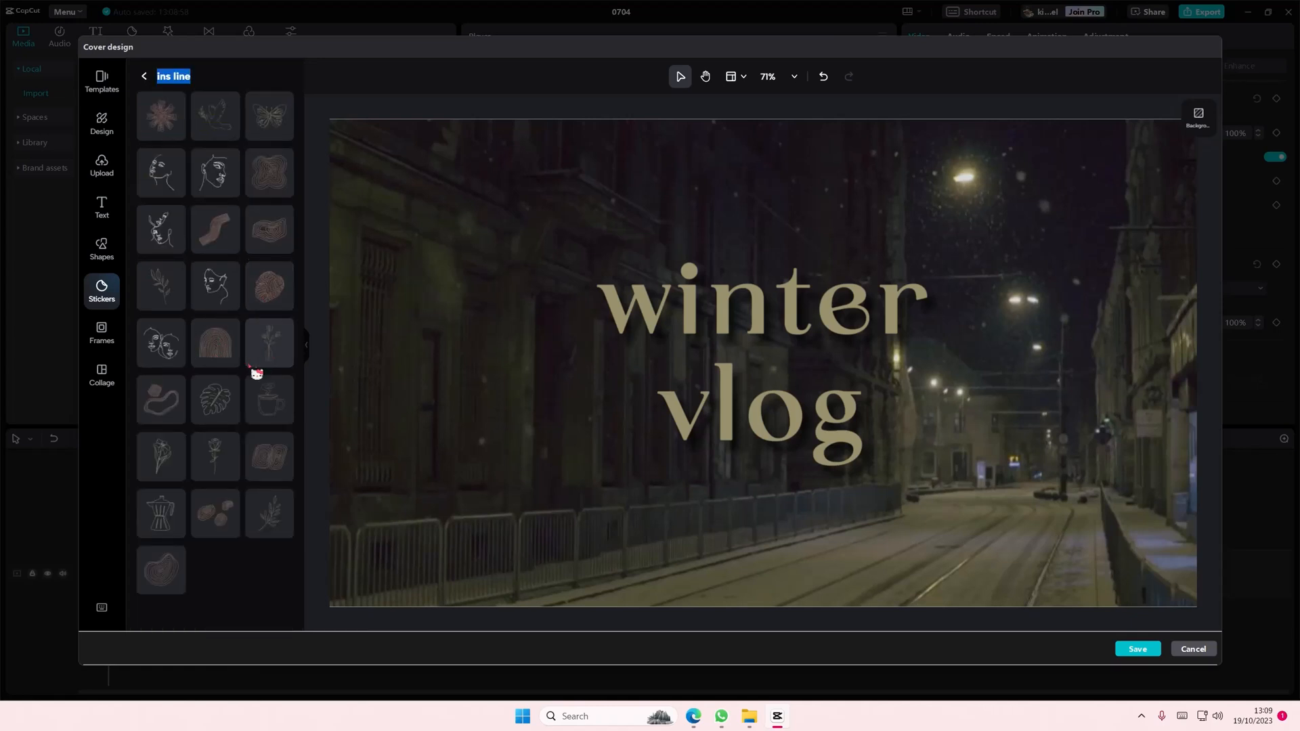
# Add the monstera leaf sticker to the cover's lower-left area, delete the duplicate leaf over the text, and enlarge the remaining one
pyautogui.moveTo(231, 392); pyautogui.dragTo(553, 430)
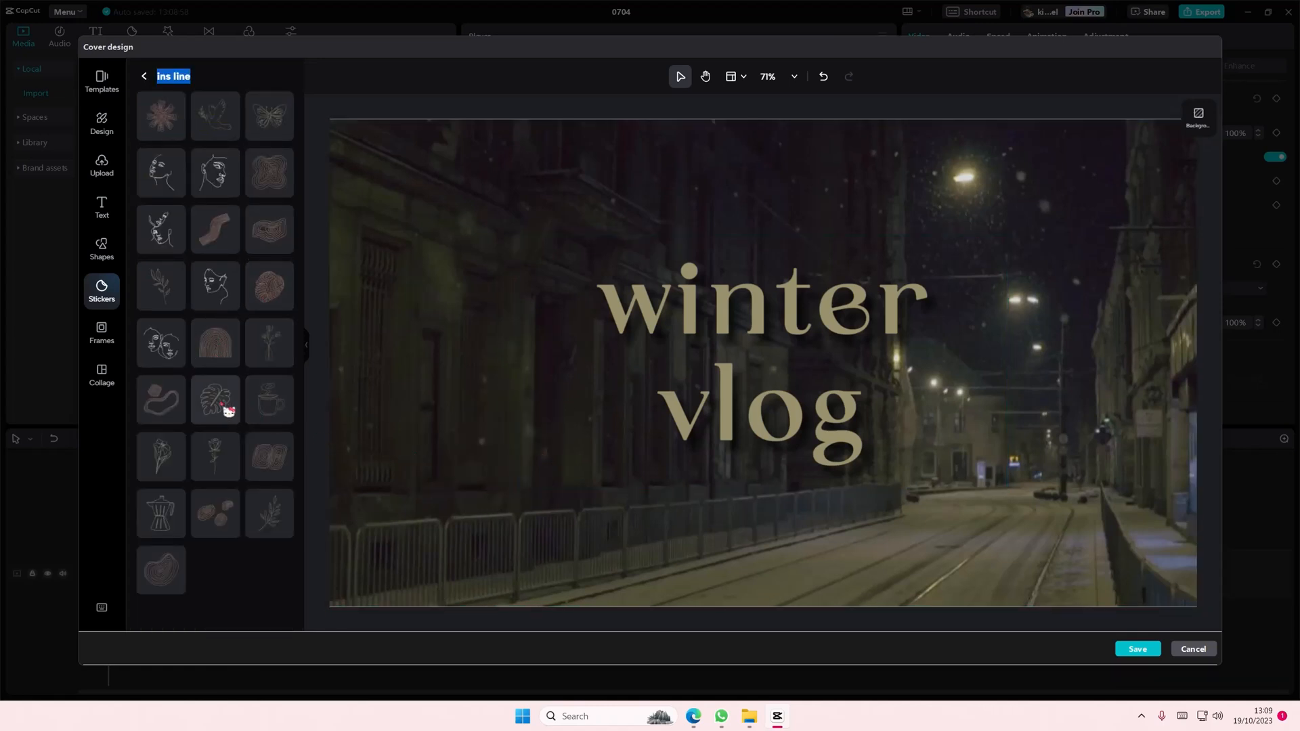
pyautogui.doubleClick(222, 404)
pyautogui.moveTo(782, 392); pyautogui.dragTo(430, 491)
pyautogui.click(748, 376)
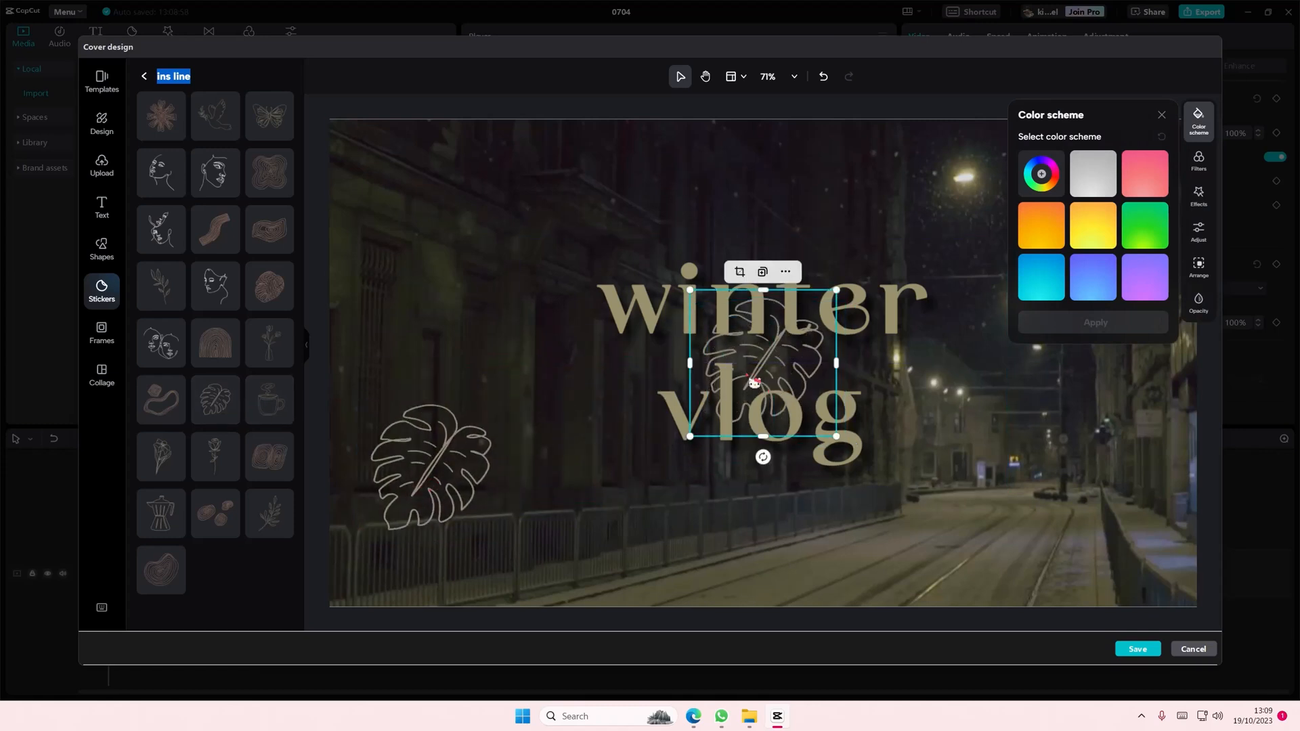
pyautogui.press('Delete')
pyautogui.click(460, 457)
pyautogui.moveTo(502, 398); pyautogui.dragTo(550, 377)
pyautogui.moveTo(485, 435); pyautogui.dragTo(503, 472)
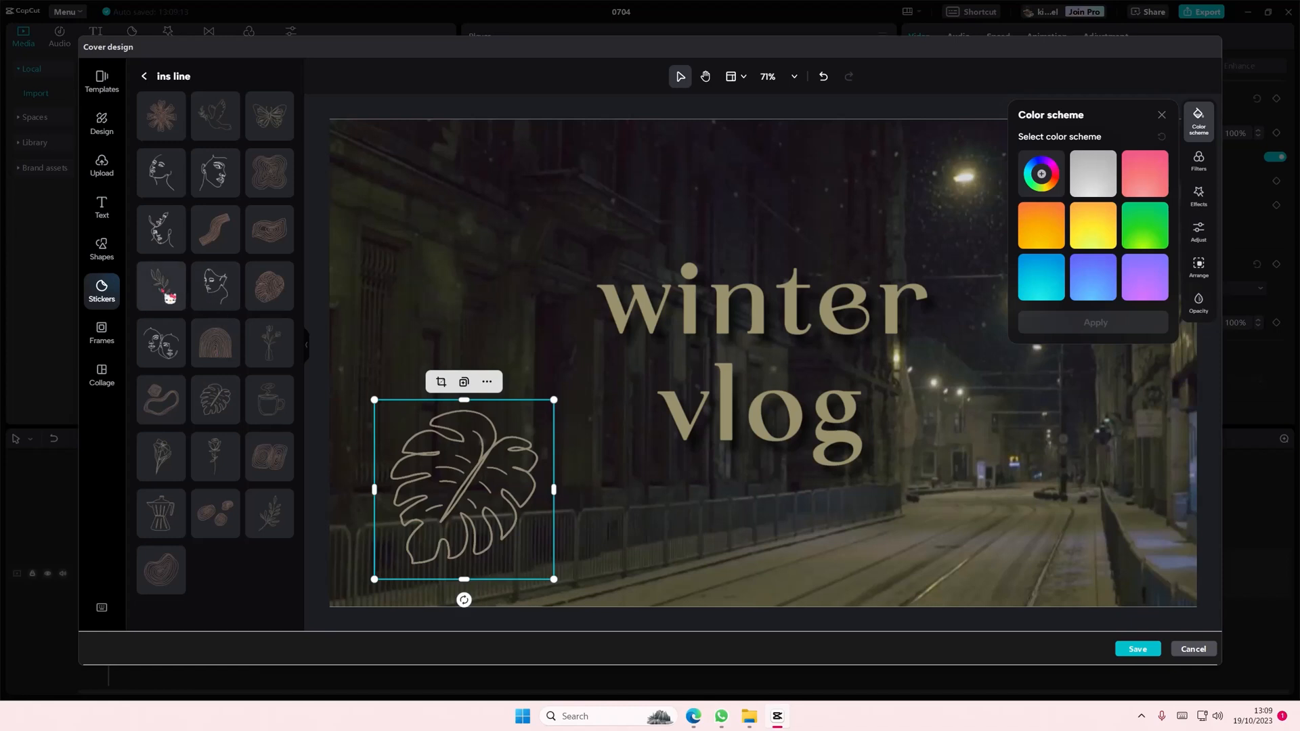
# Add the leafy branch sticker to the cover's lower-right area and enlarge it
pyautogui.moveTo(162, 286); pyautogui.dragTo(1088, 483)
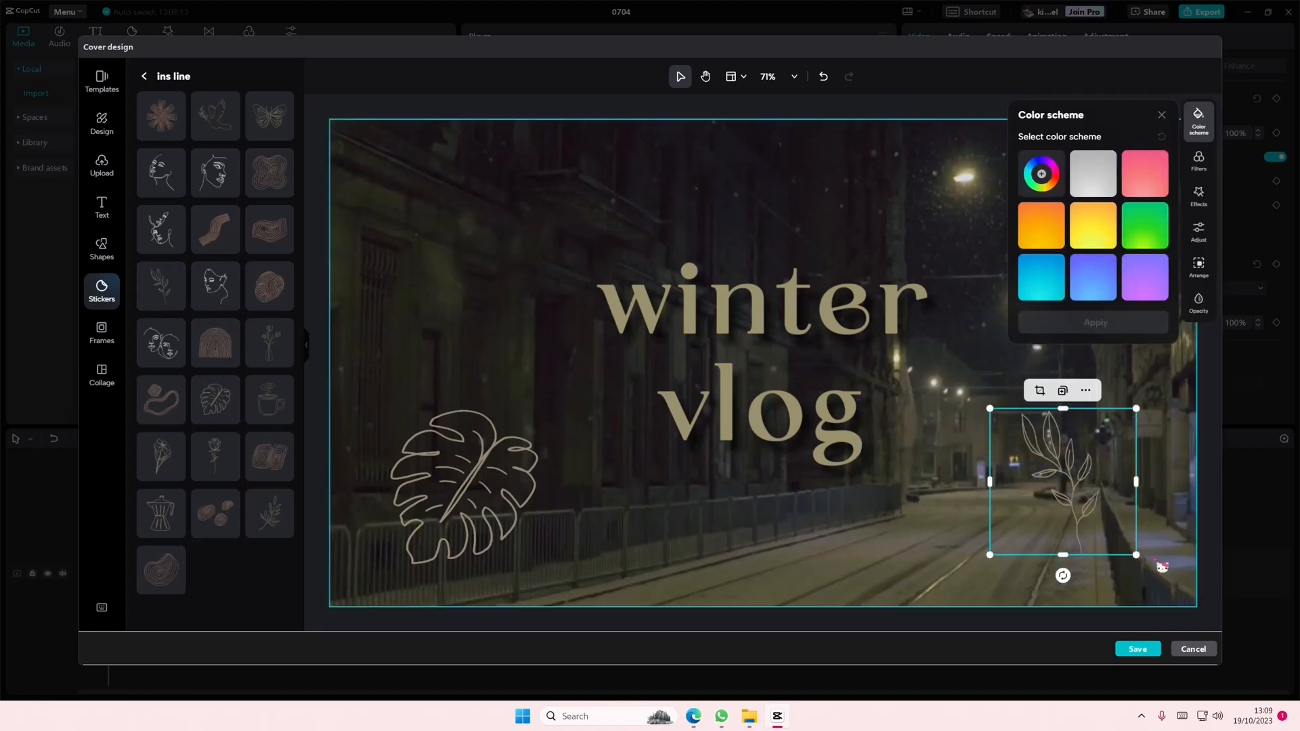
pyautogui.moveTo(1136, 555); pyautogui.dragTo(1175, 584)
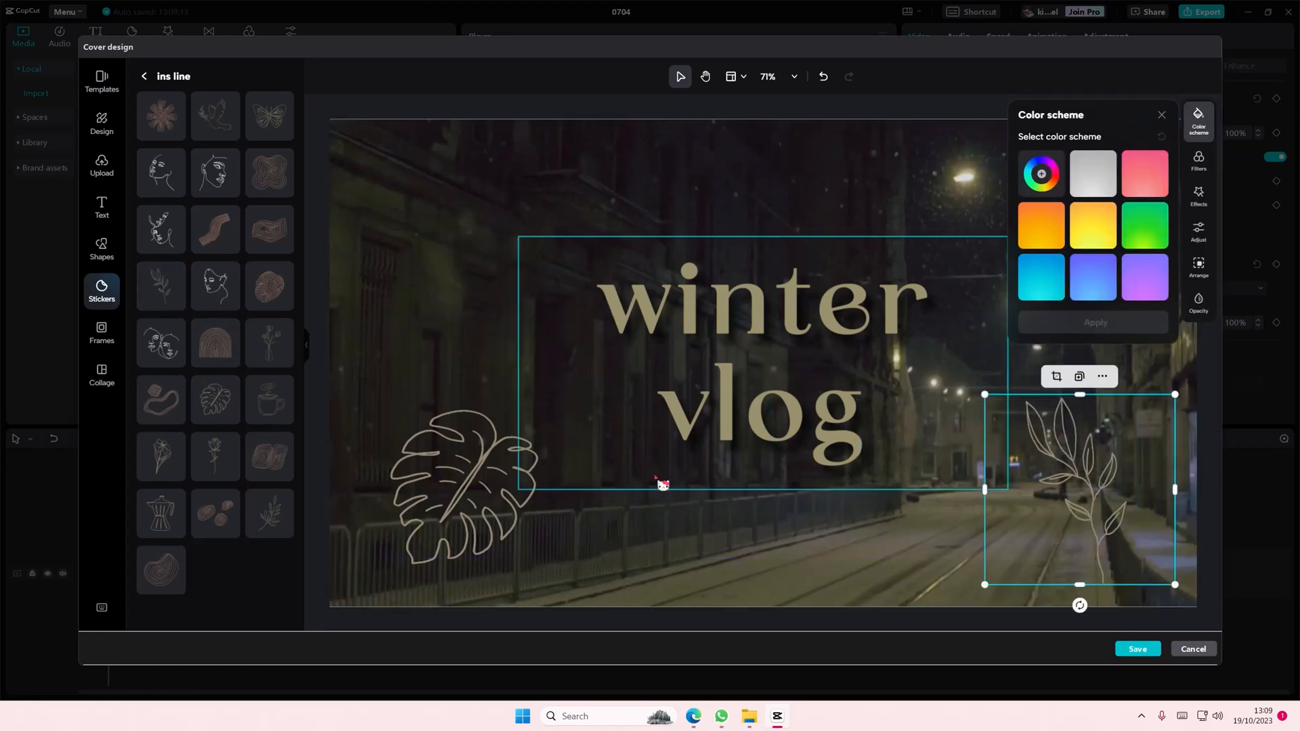
# Try the wavy striped sticker in the cover's upper-left area, delete it, and check the frames and collage layouts
pyautogui.moveTo(218, 242)
pyautogui.mouseDown()
pyautogui.moveTo(453, 242)
pyautogui.moveTo(442, 273)
pyautogui.mouseUp()
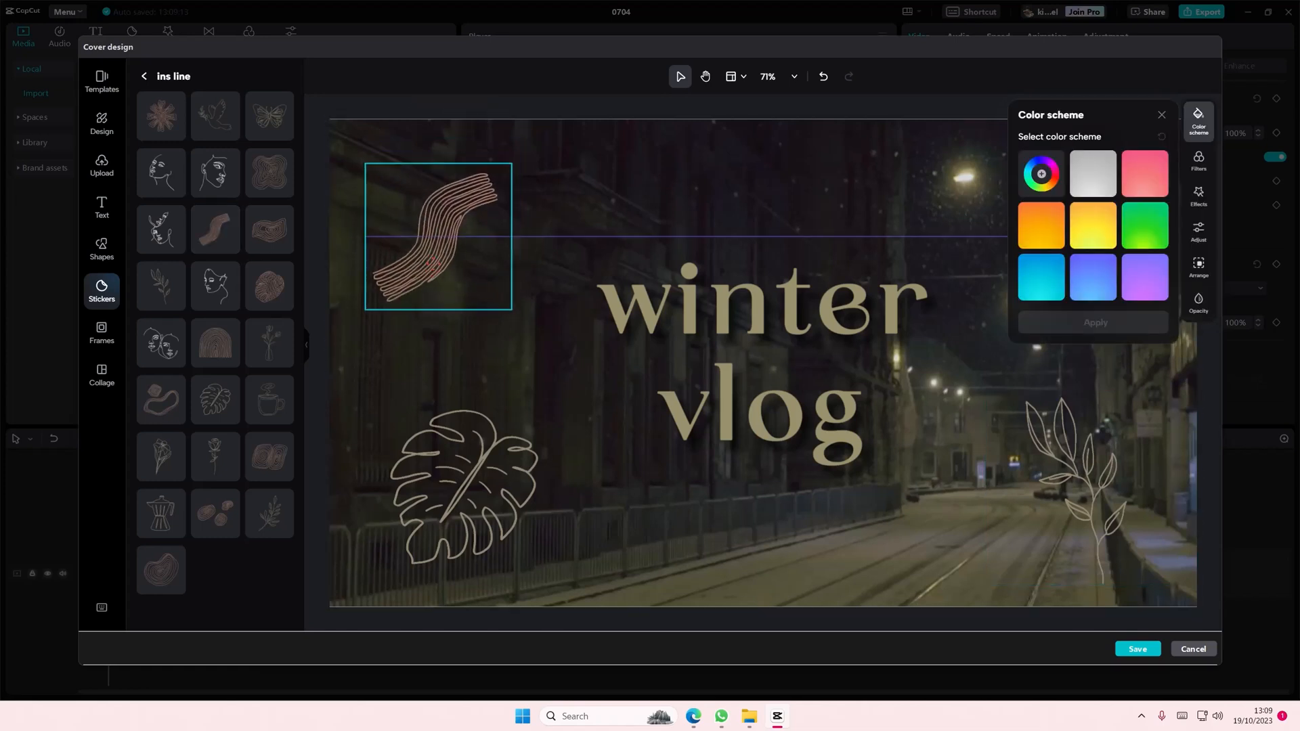
pyautogui.press('Delete')
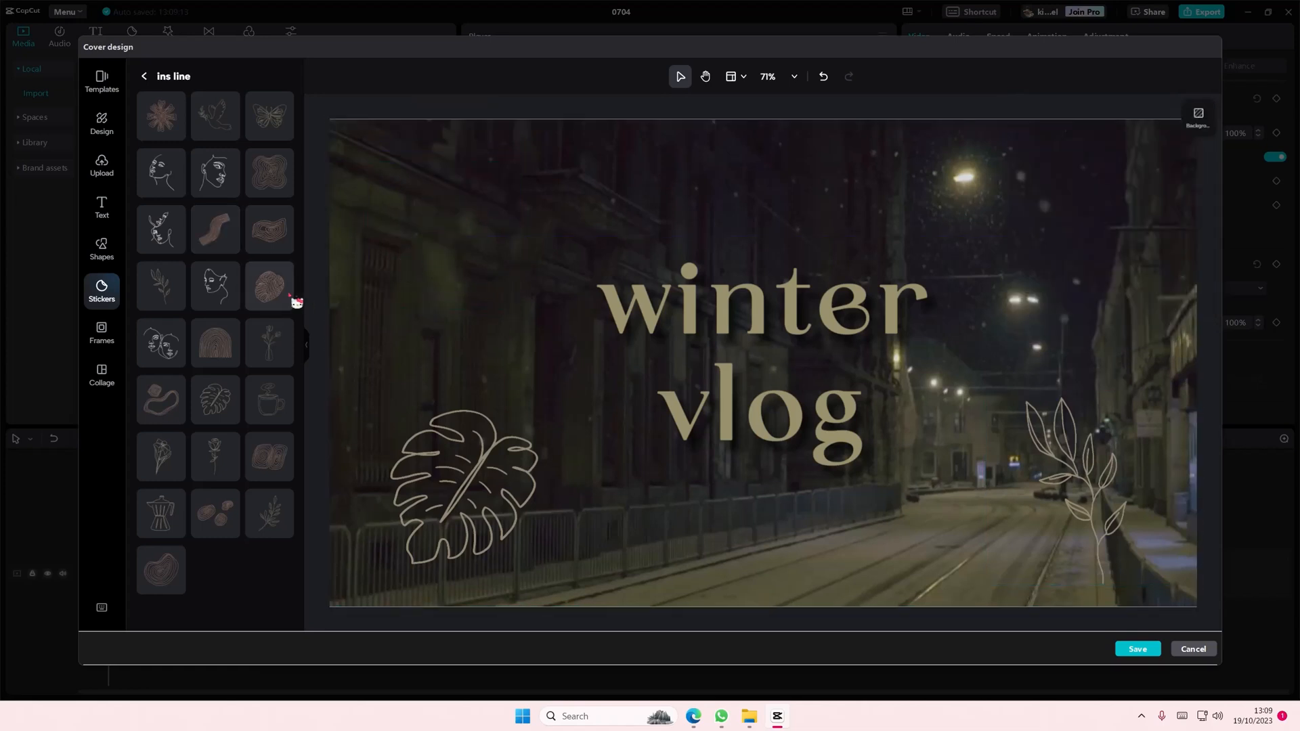
pyautogui.click(102, 332)
pyautogui.click(114, 380)
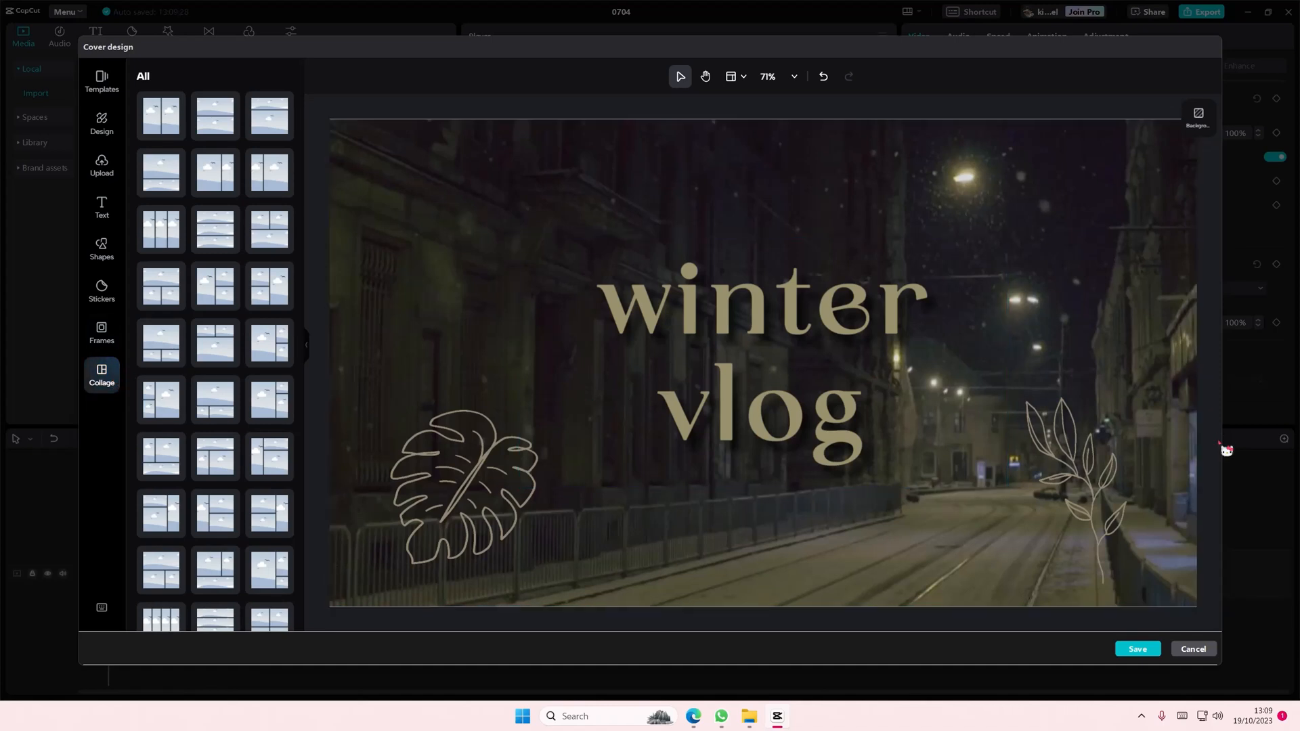
# Save the cover design and export the video with the cover added at the beginning
pyautogui.click(1144, 652)
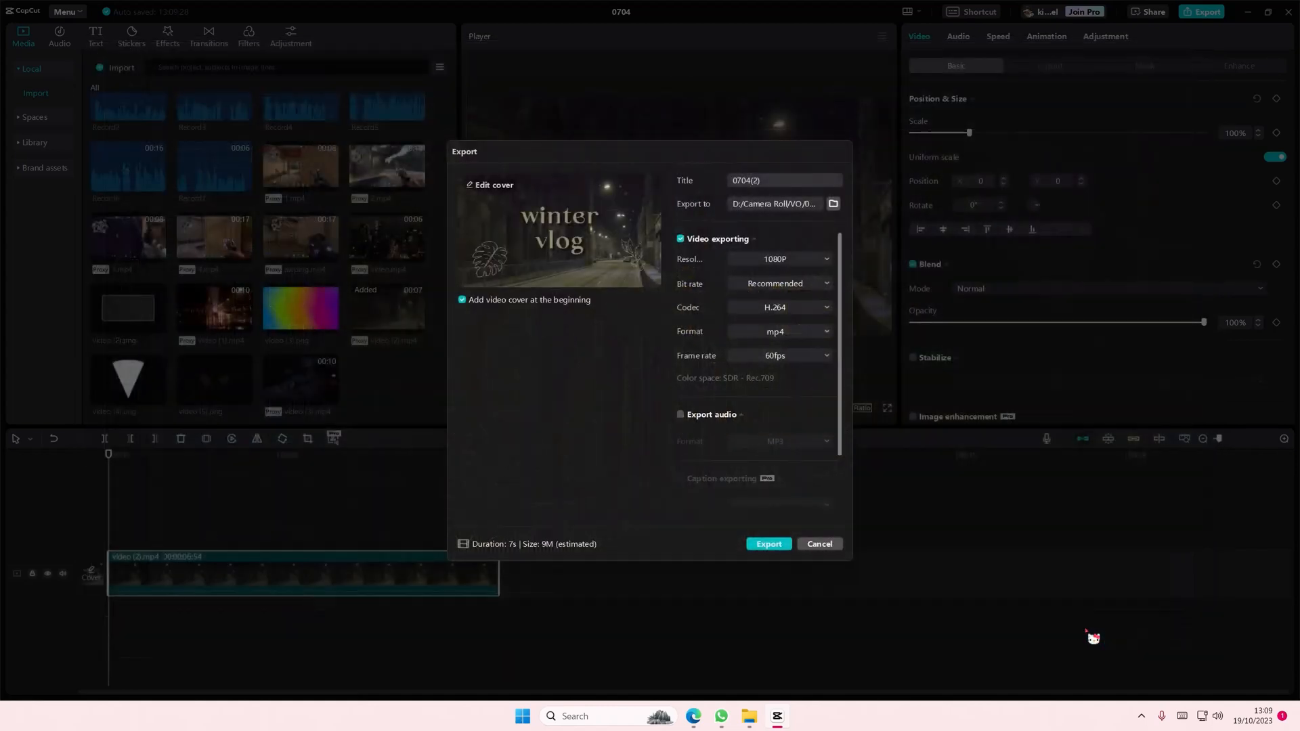
pyautogui.click(769, 543)
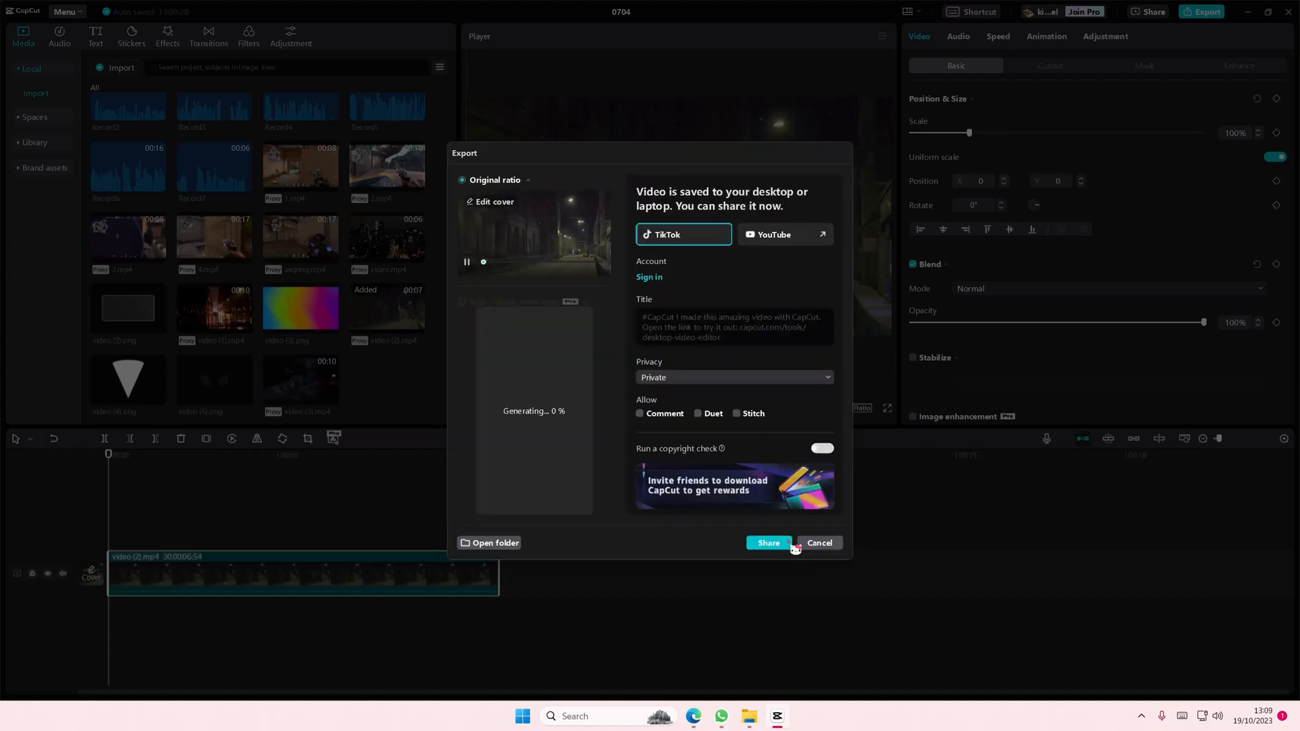
# Open the export folder, select the 0704(2)-Cover image, and close the export dialog
pyautogui.click(514, 544)
pyautogui.click(704, 190)
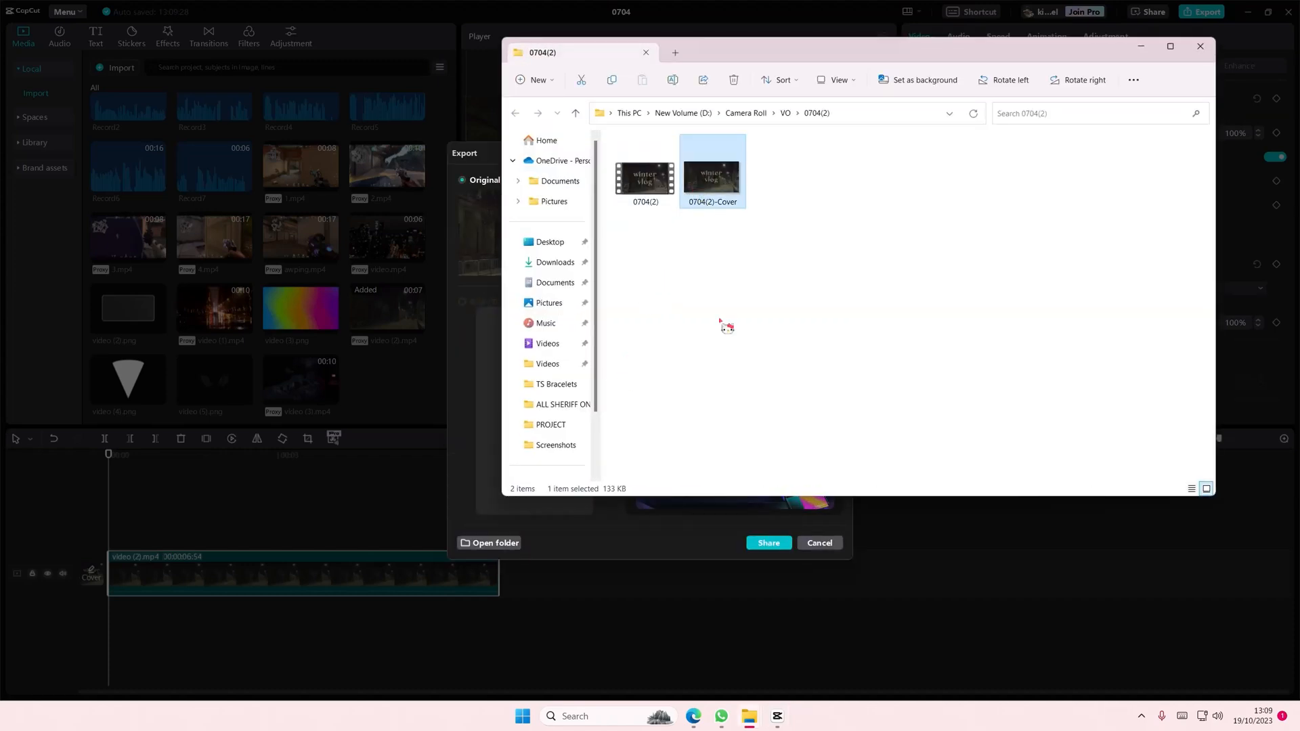
pyautogui.click(829, 545)
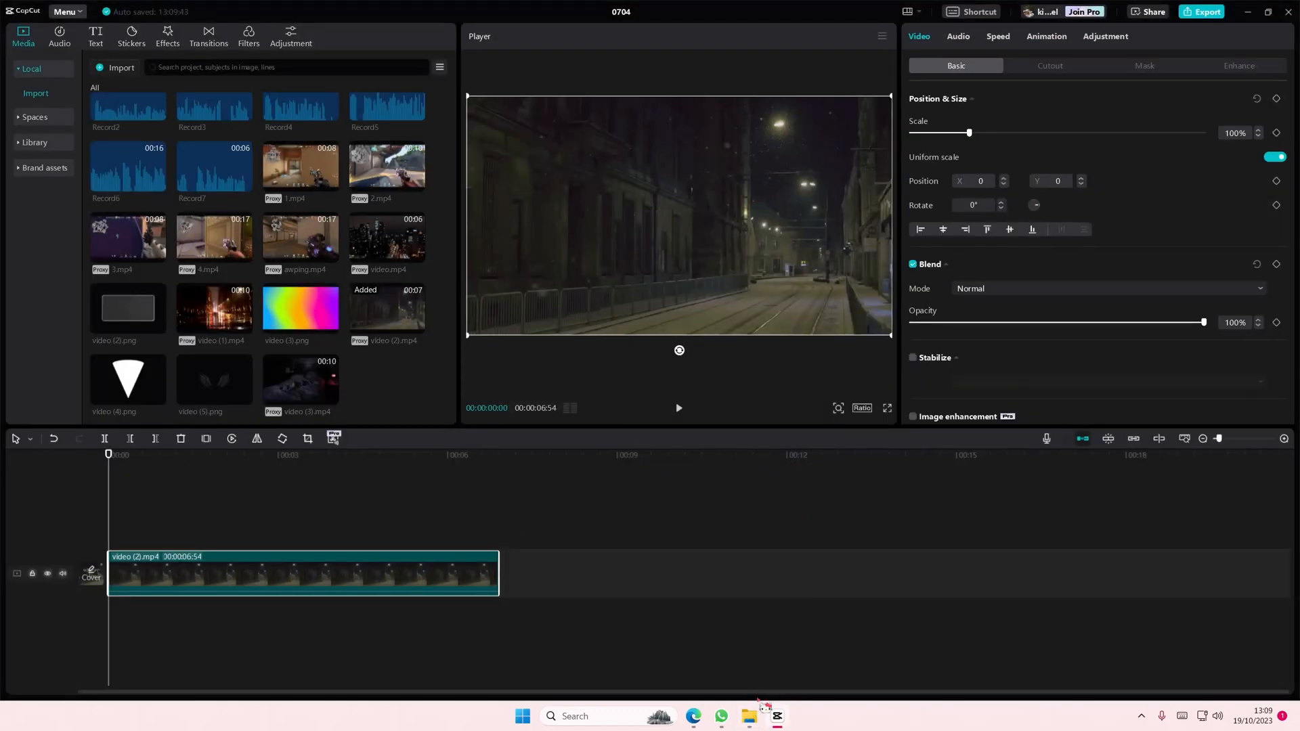
# Open the 0704(2)-Cover image from the 0704(2) folder, setting Photos as the permanent app for .jpg files
pyautogui.moveTo(752, 709)
pyautogui.click(899, 667)
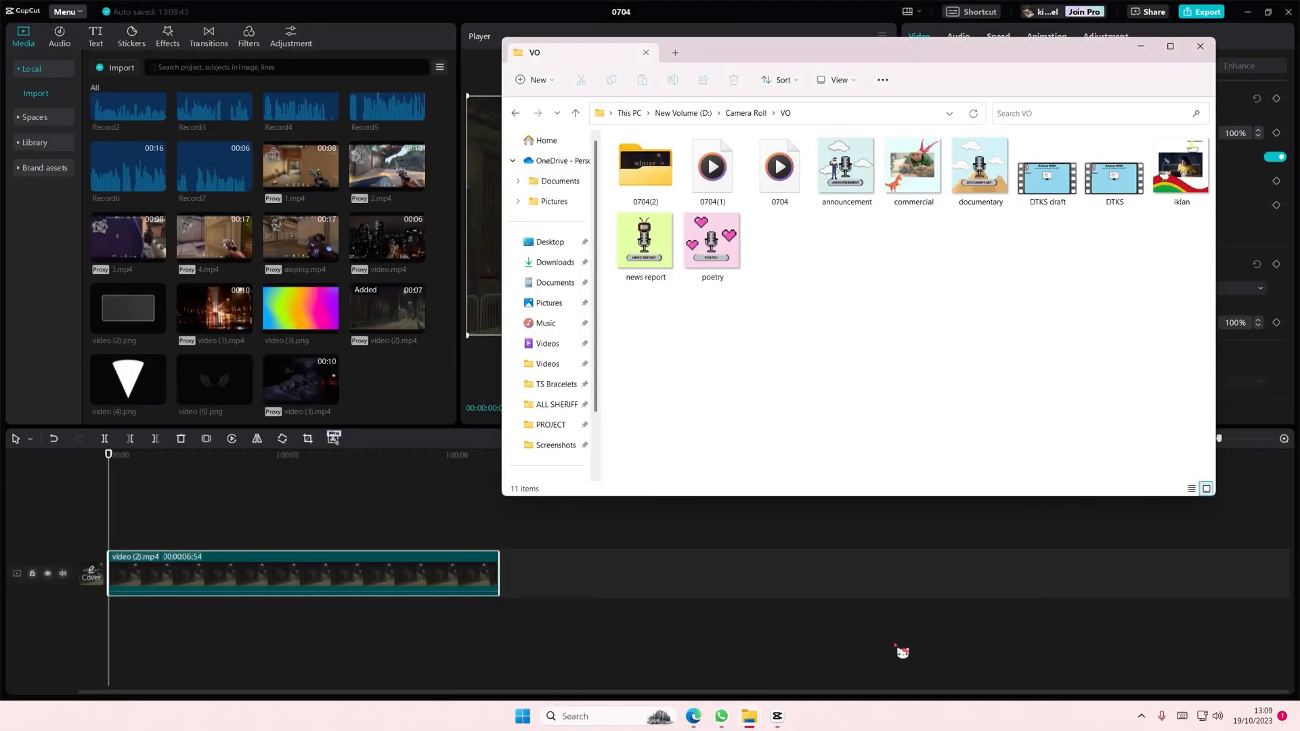
pyautogui.doubleClick(637, 179)
pyautogui.doubleClick(708, 190)
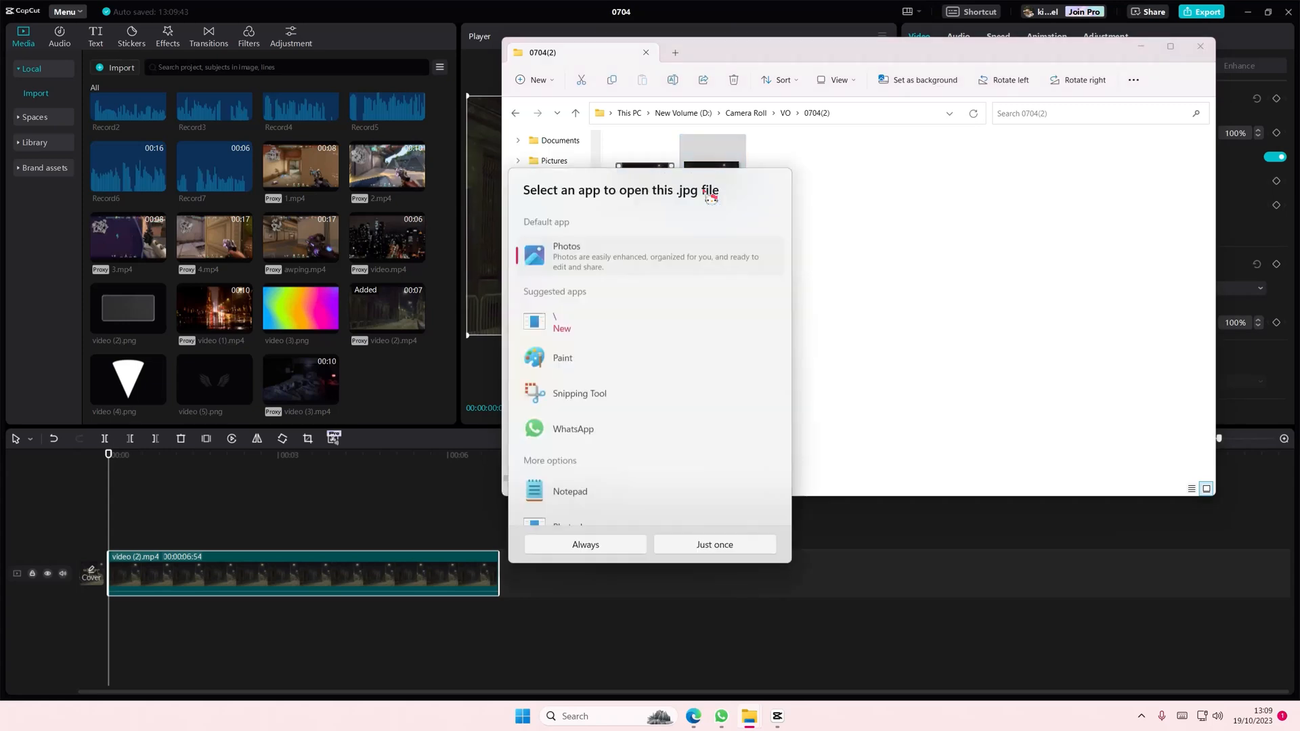
pyautogui.click(588, 546)
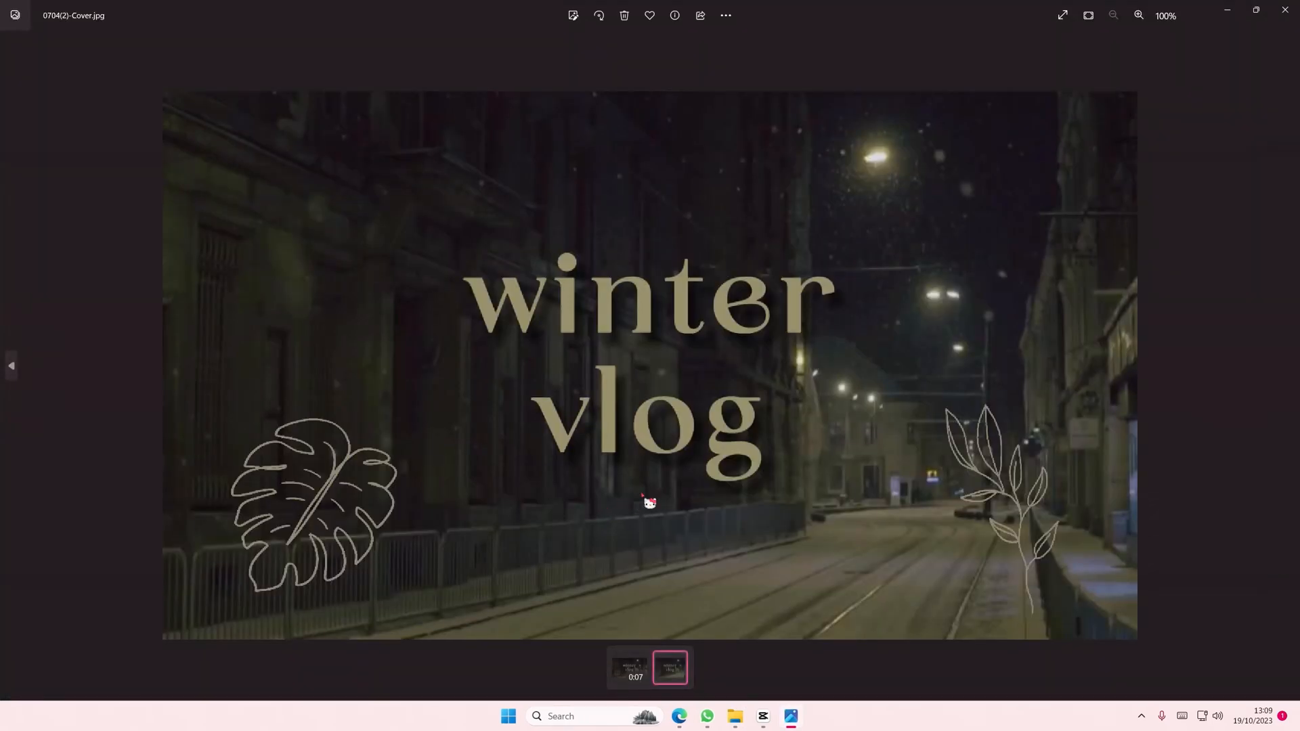
# Examine the exported cover image up close, including its leaf decorations, and close Photos
pyautogui.scroll(2, 937, 517)
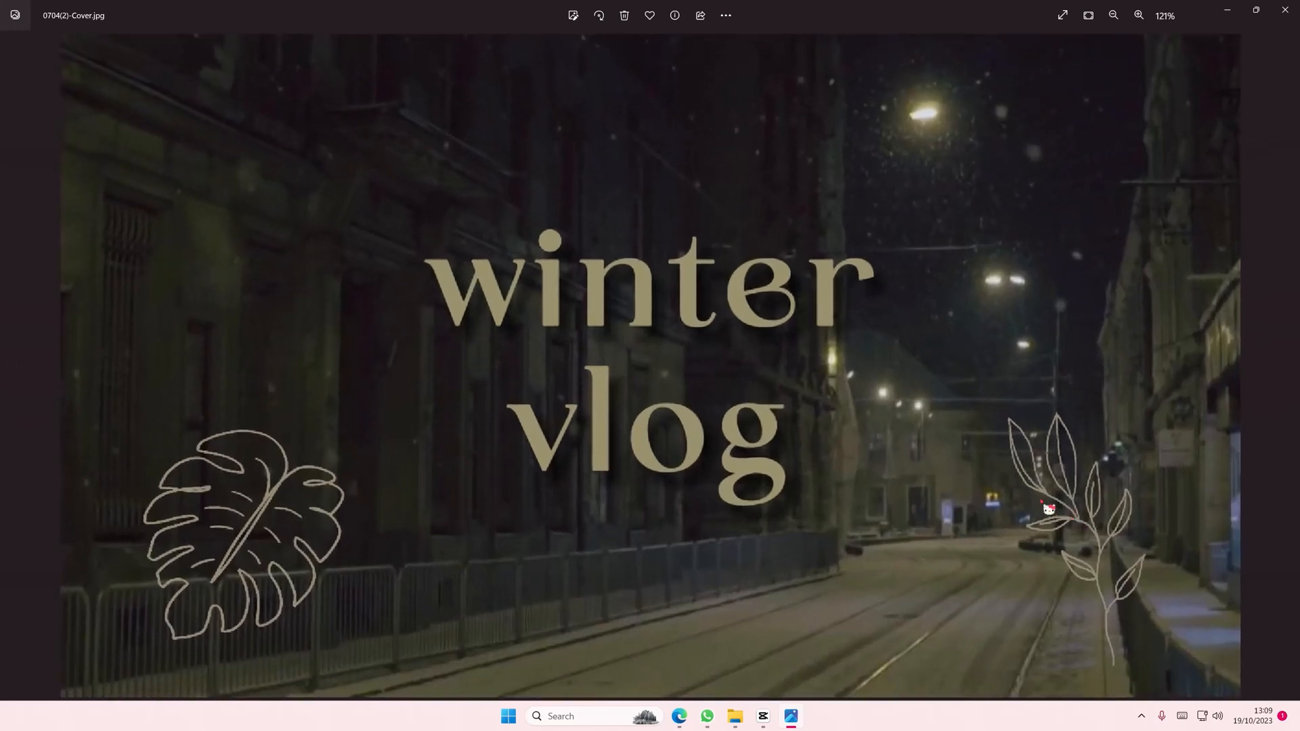
pyautogui.scroll(3, 1048, 509)
pyautogui.scroll(-4, 1011, 511)
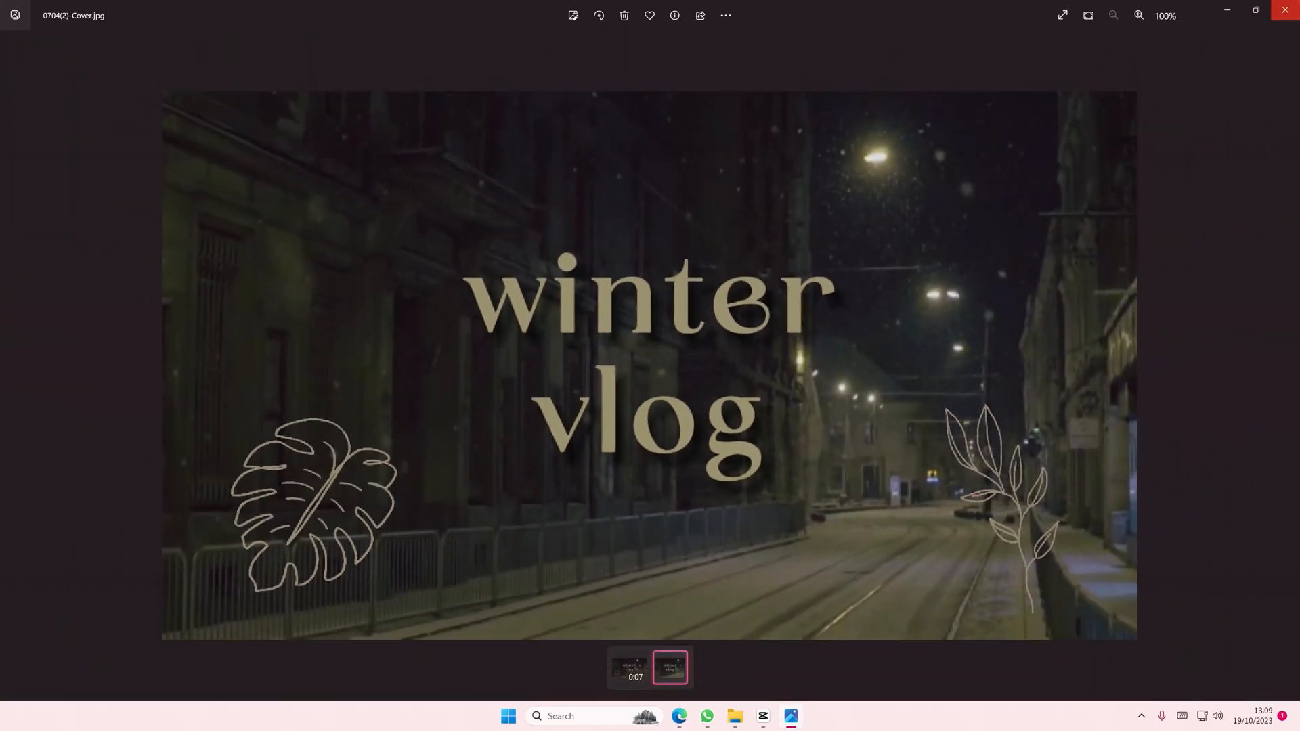
pyautogui.click(1286, 9)
# Play the exported 0704(2) video in Media Player to check its opening, and close the player
pyautogui.click(785, 167)
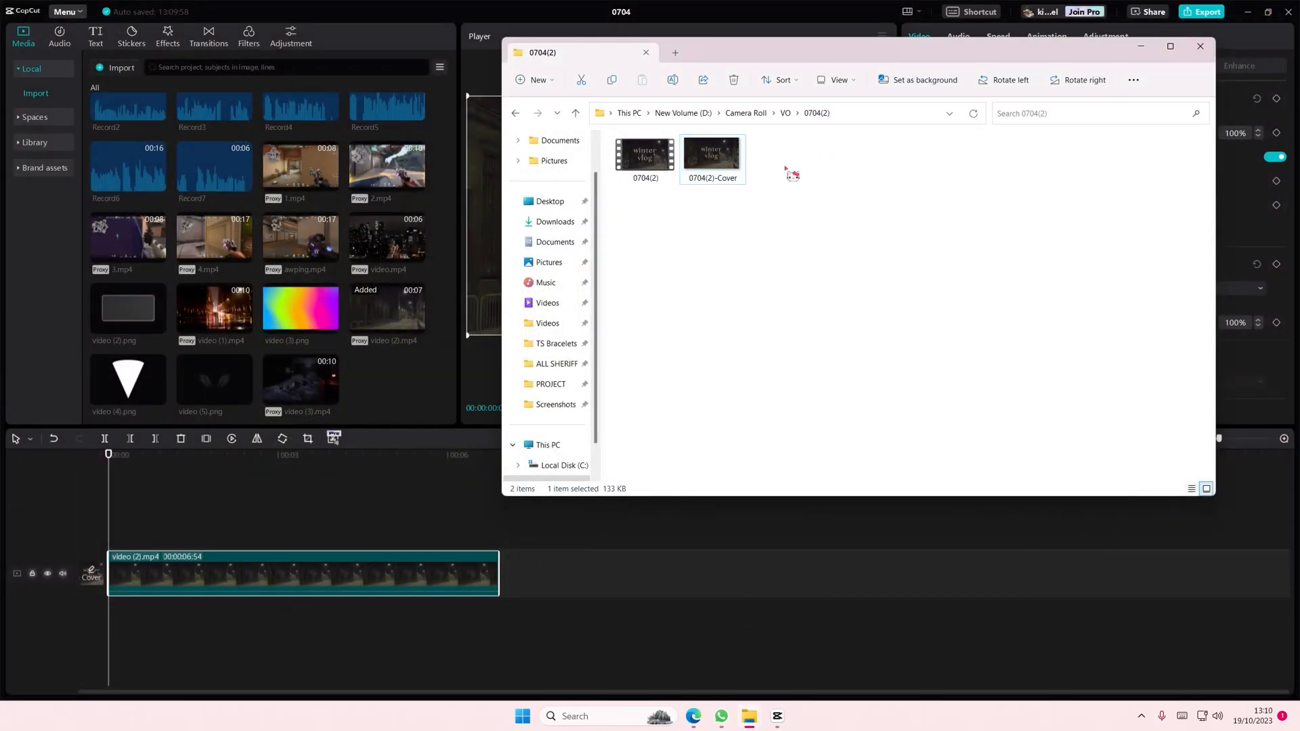
pyautogui.moveTo(821, 167); pyautogui.dragTo(648, 151)
pyautogui.click(759, 183)
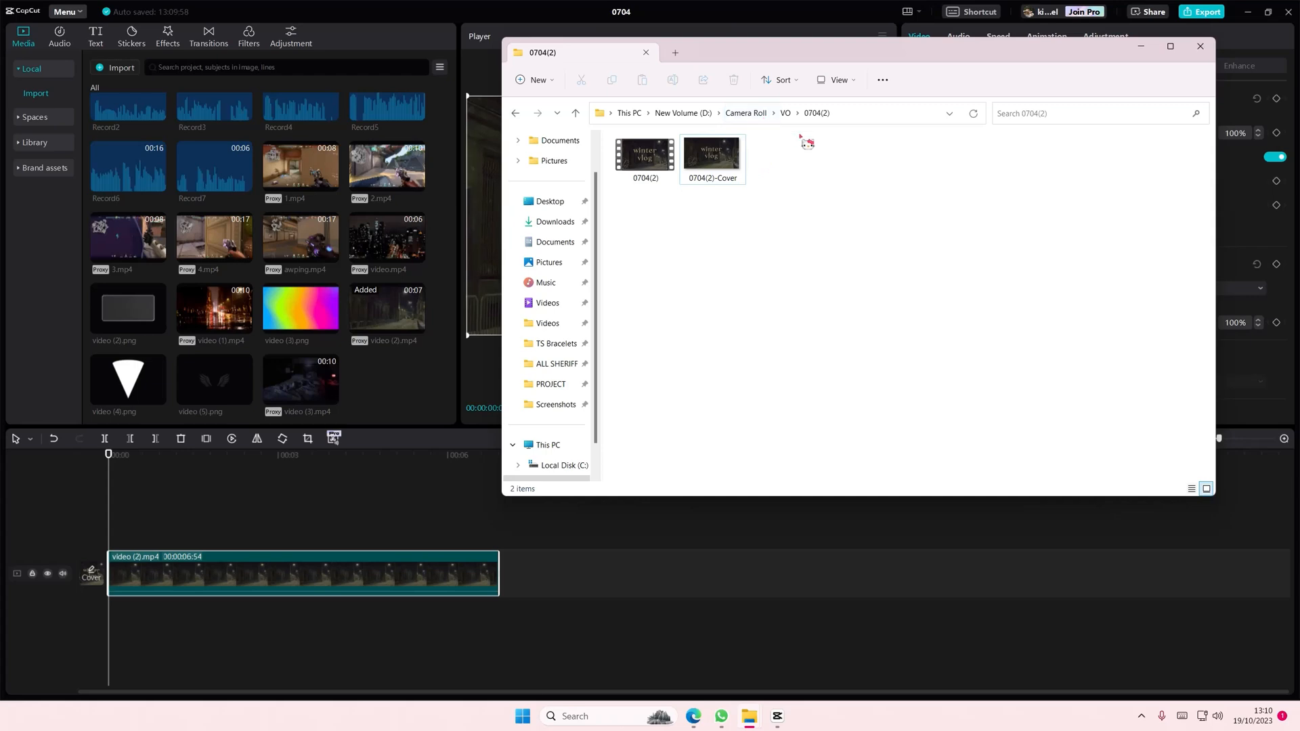
pyautogui.doubleClick(645, 155)
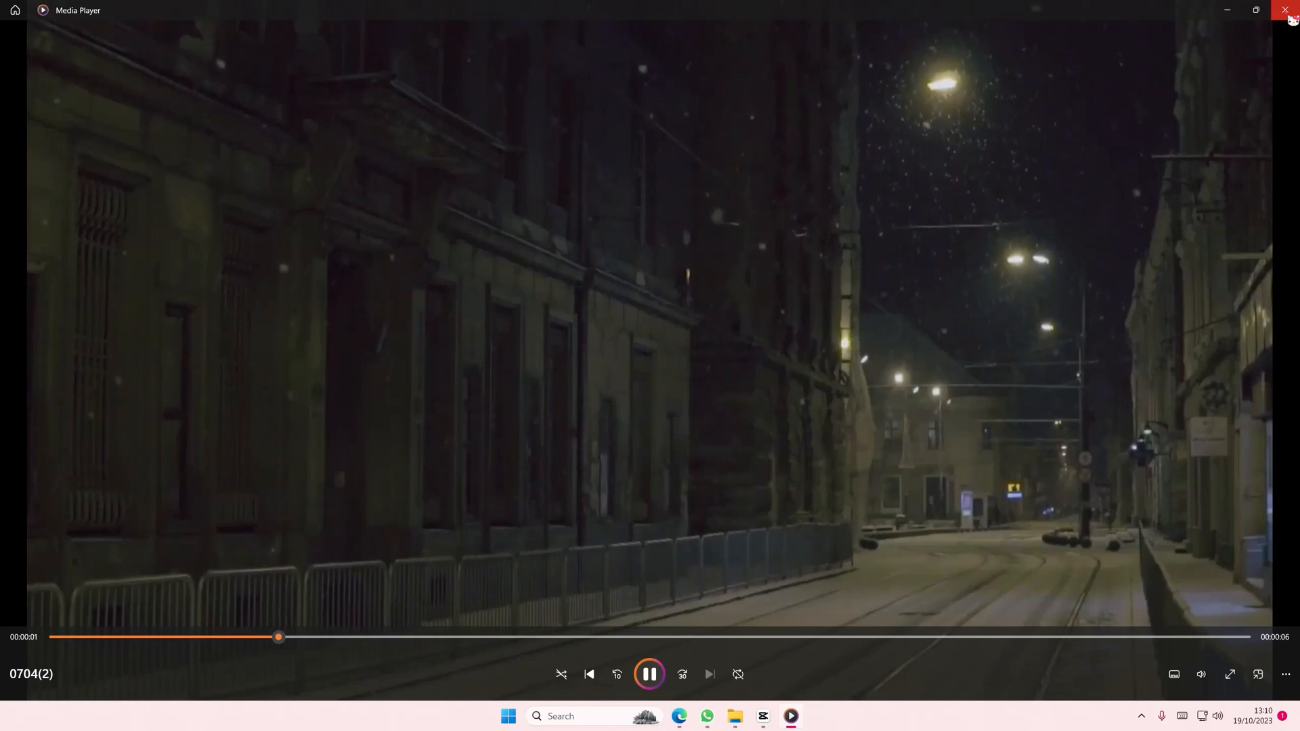
pyautogui.click(1286, 10)
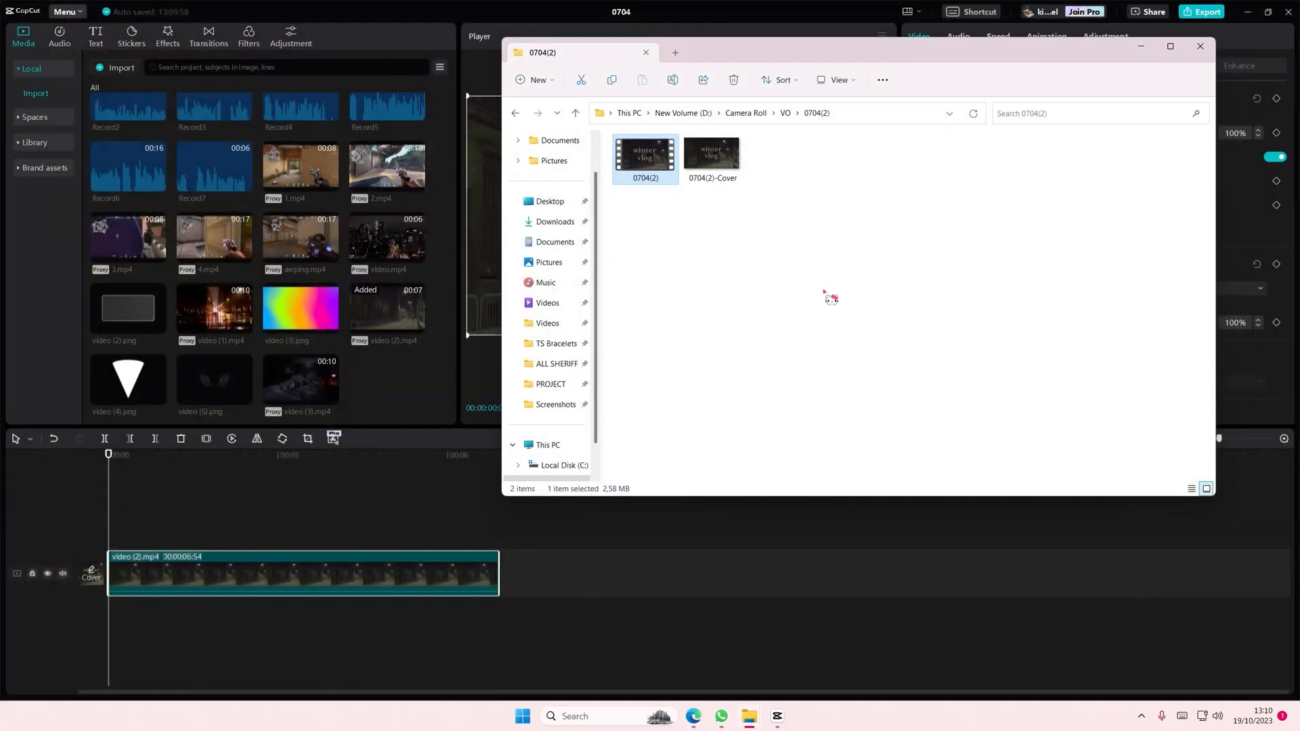